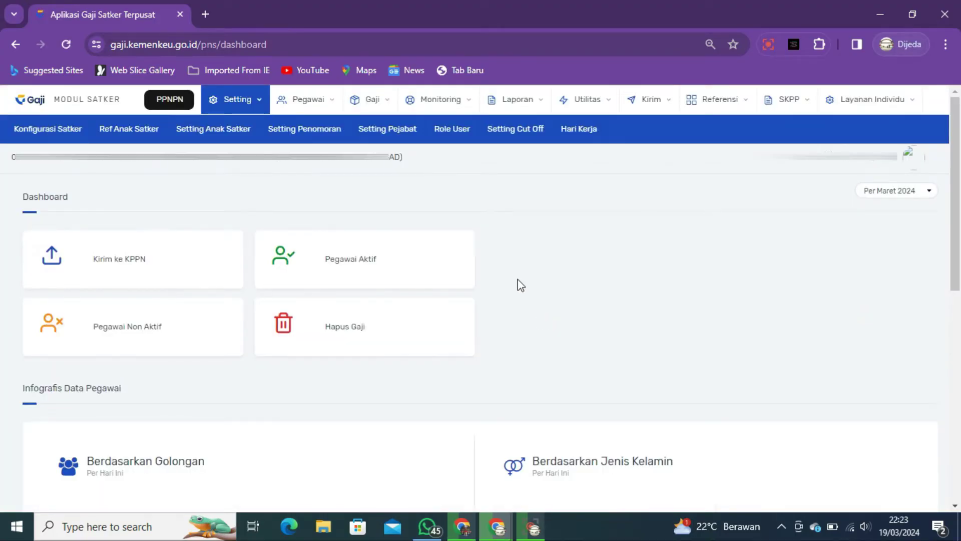
Step: Set the PNS entry as the default Anak Satker and confirm the choice
left_click(220, 133)
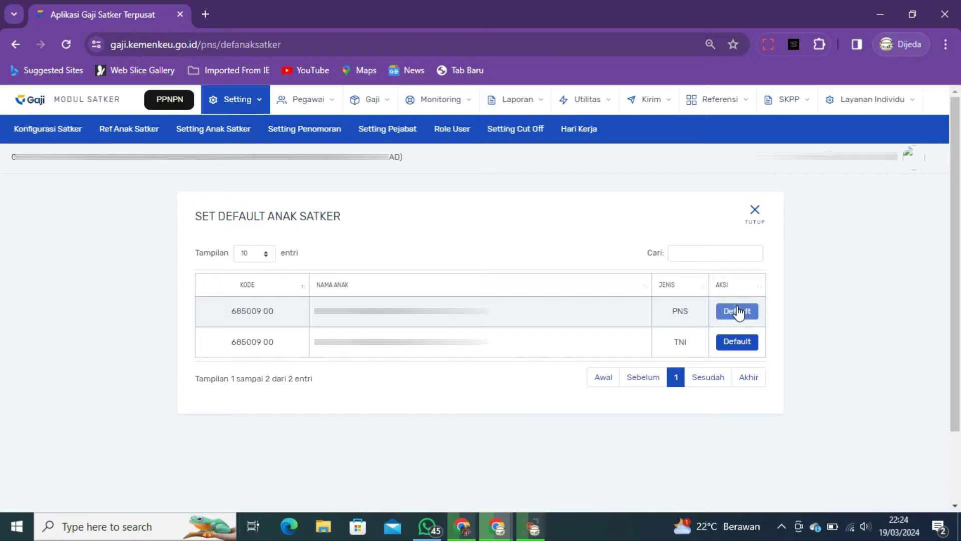
left_click(737, 311)
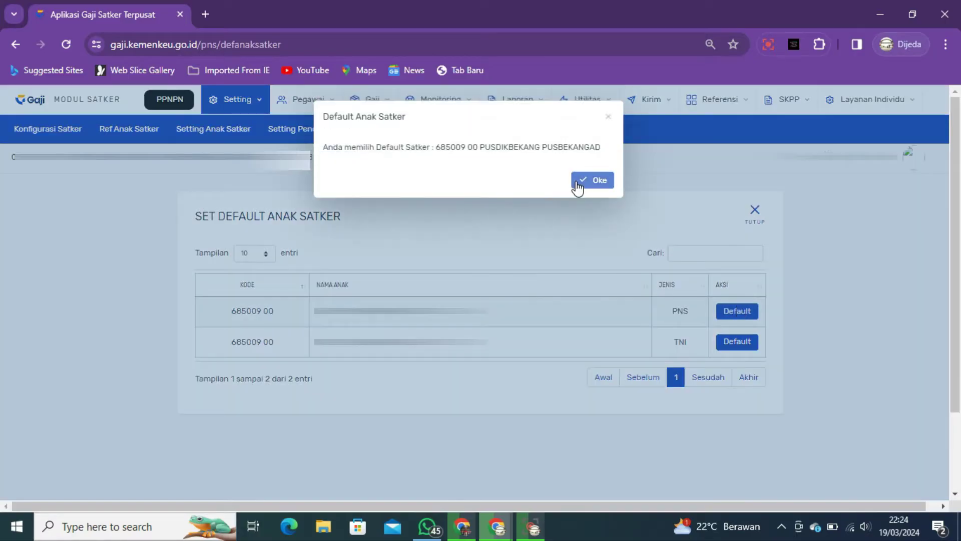
left_click(593, 181)
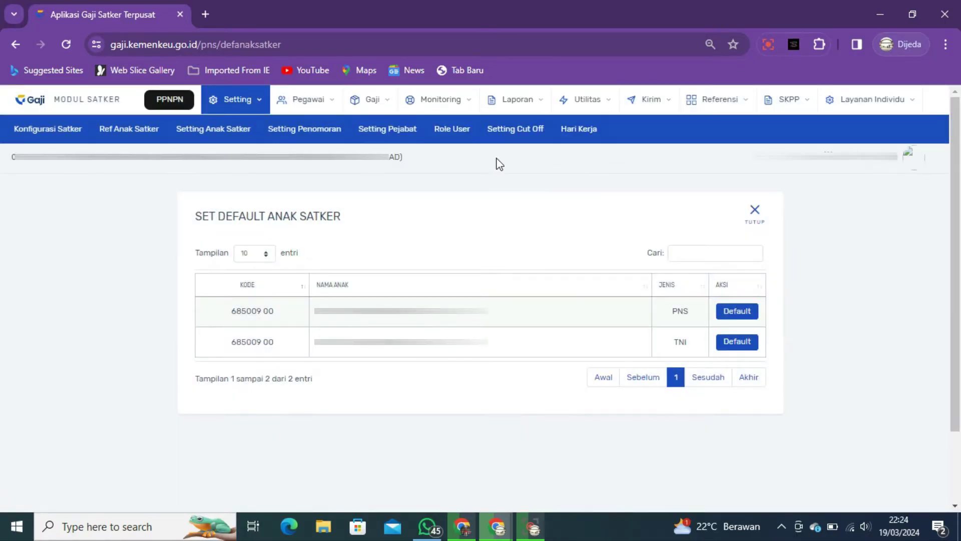
Step: Start a new salary record in Proses Gaji with the Keterangan "TAHUN 2024 (BRI)"
left_click(386, 100)
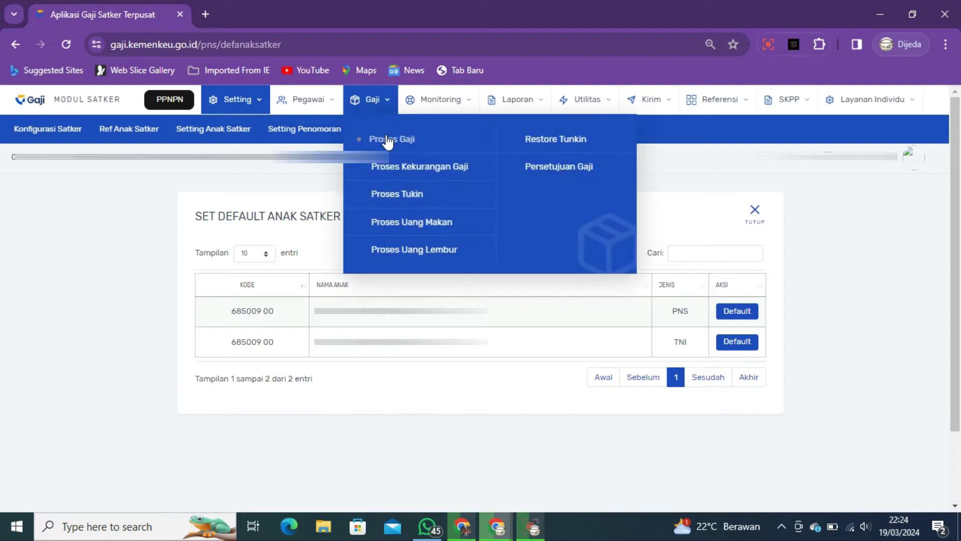
left_click(388, 140)
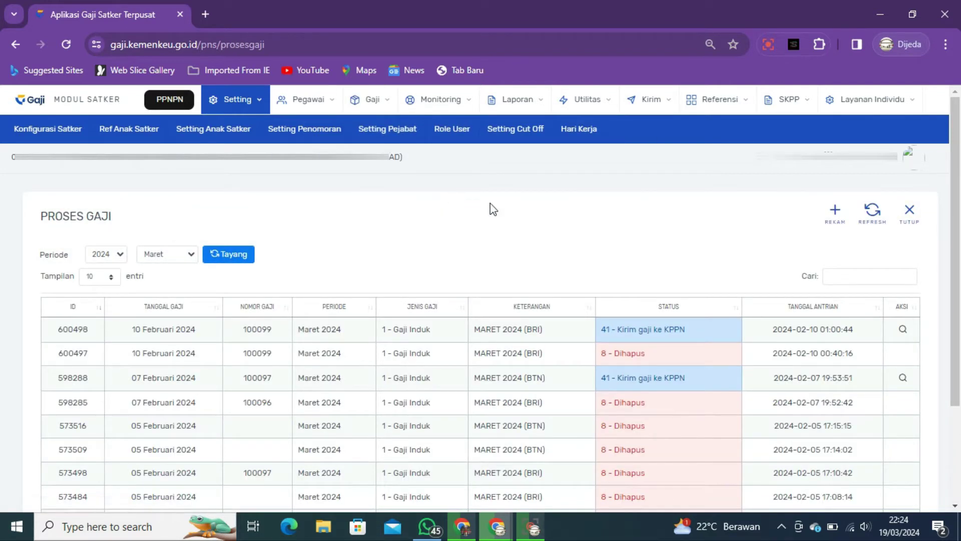
left_click(834, 214)
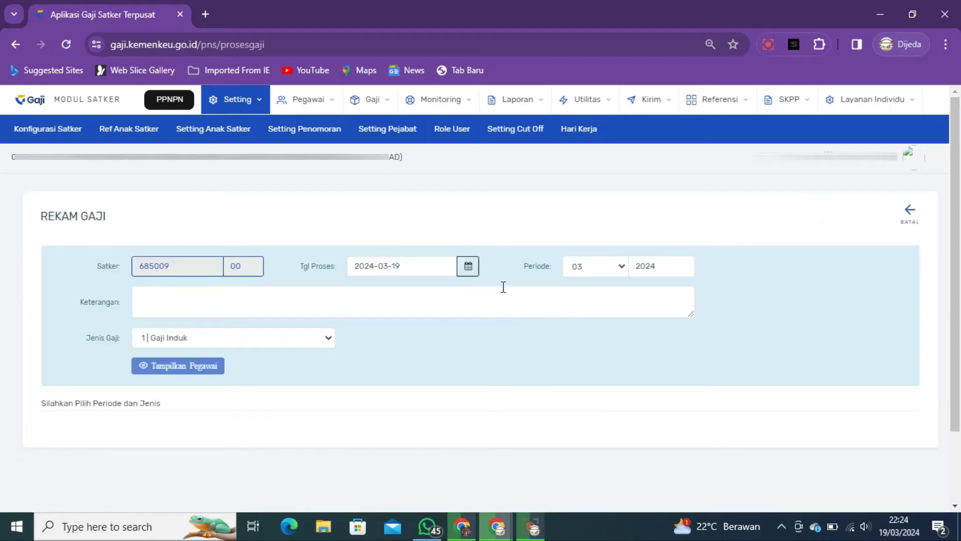
left_click(179, 303)
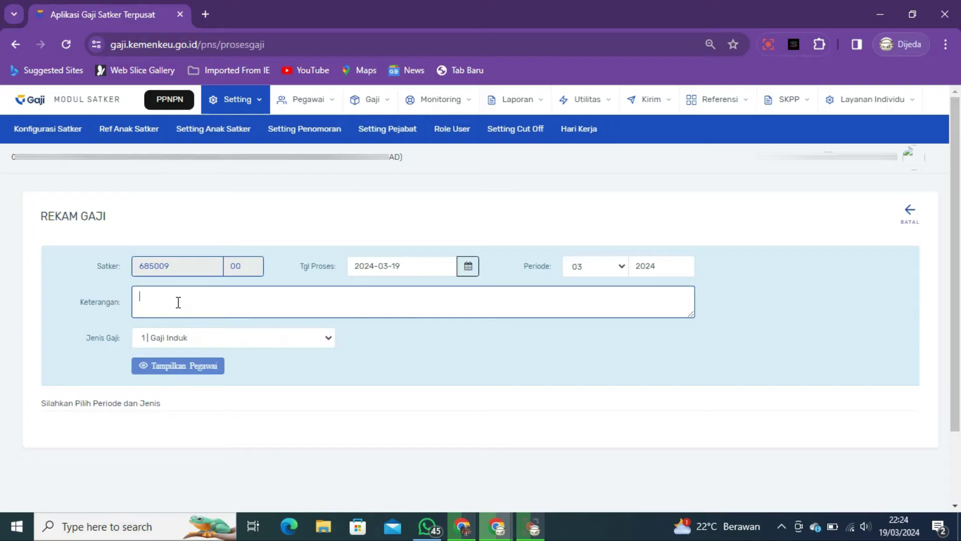
type("TAHUN 2024 (B")
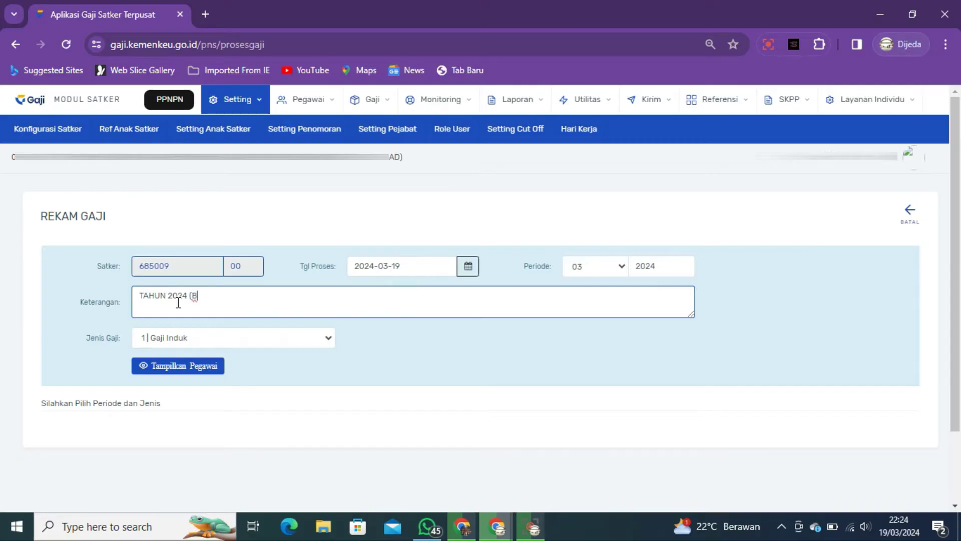
type("I")
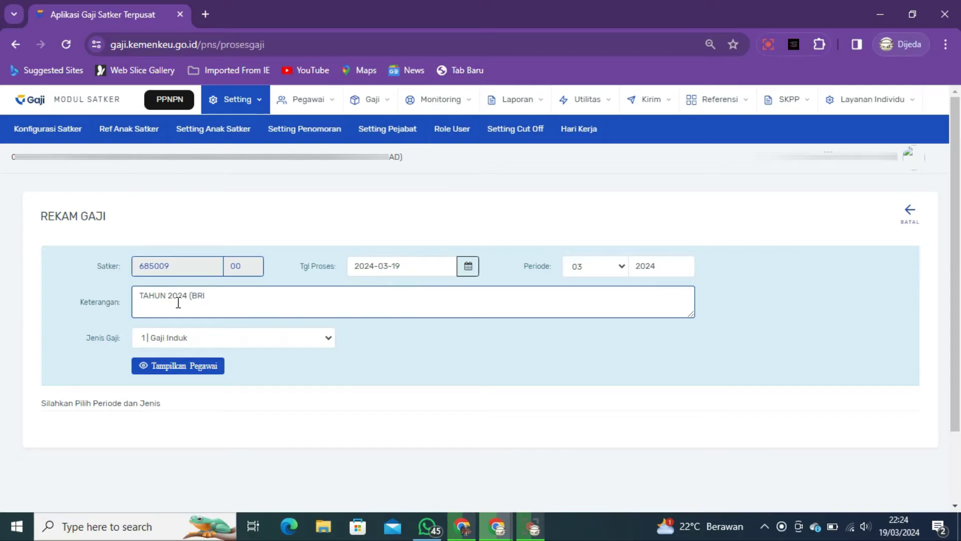
Step: Set the Jenis Gaji to 9 | Tunjangan Hari Raya and choose the Maret 2024 Gaji Induk as its salary basis
left_click(329, 338)
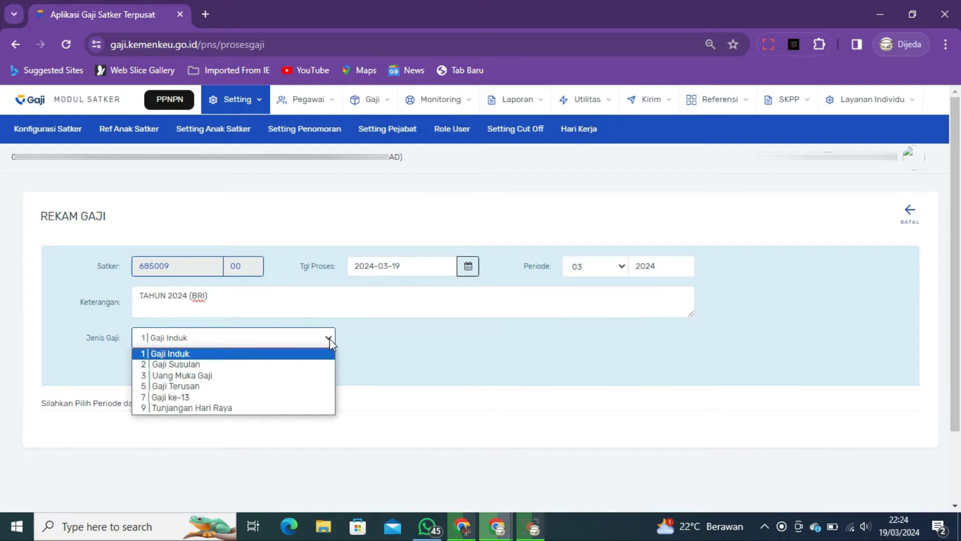
left_click(231, 408)
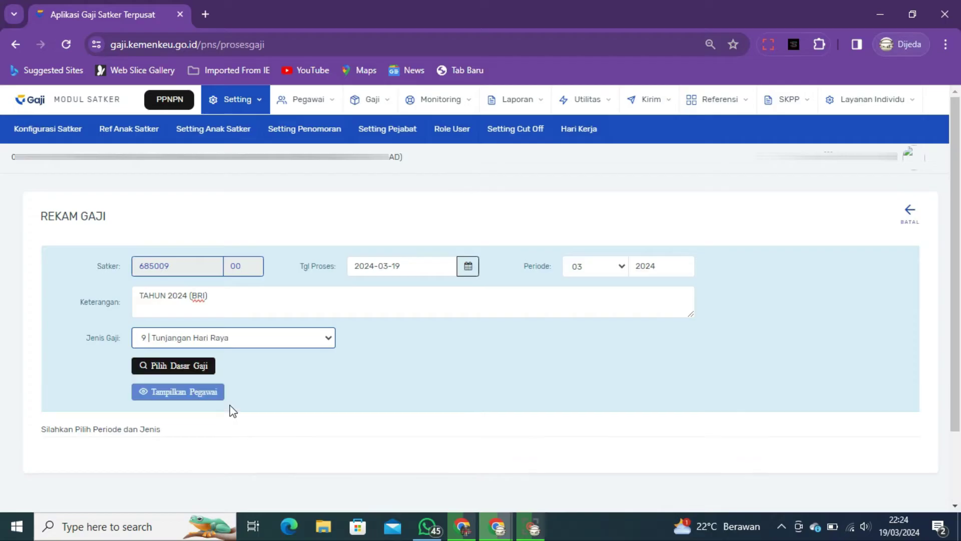
left_click(189, 370)
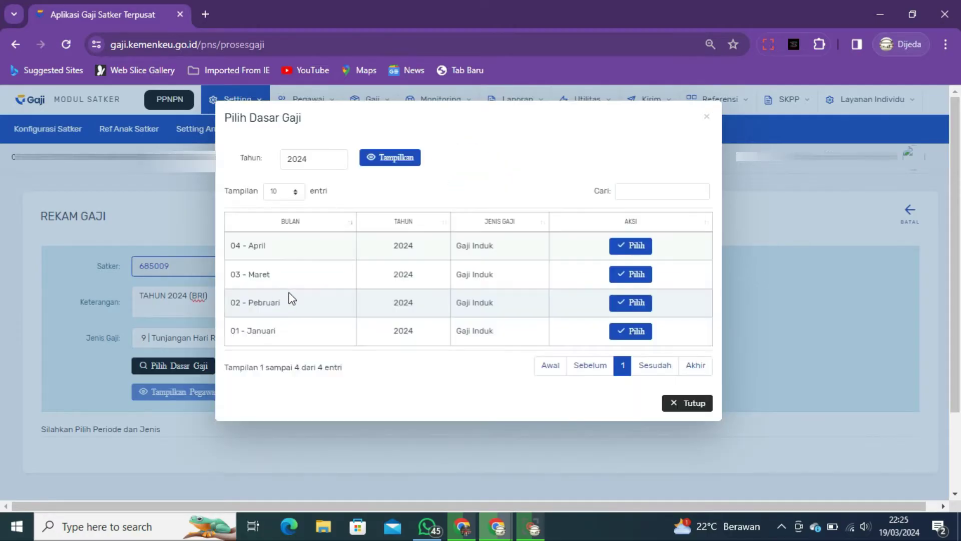
left_click(642, 283)
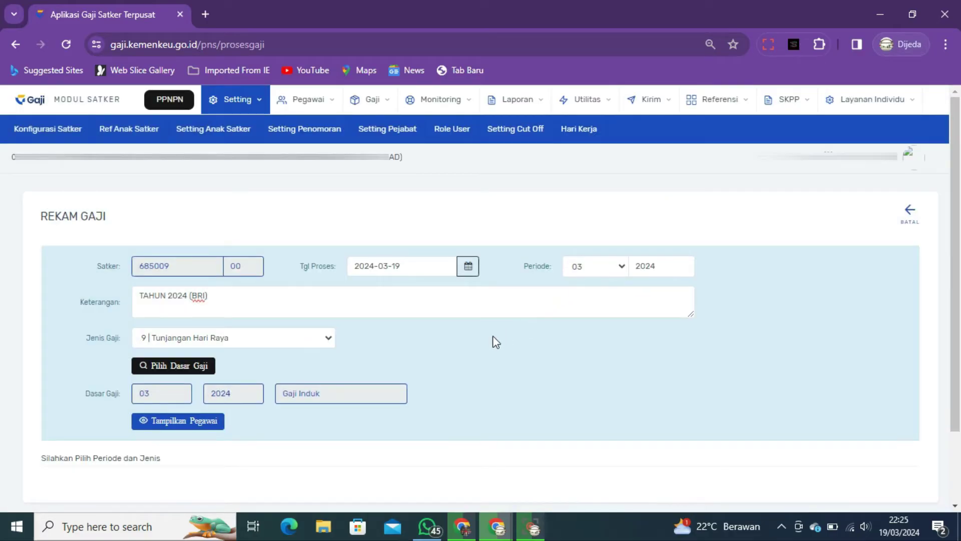
Step: Display the employees for the holiday allowance record and select all of them
left_click(155, 426)
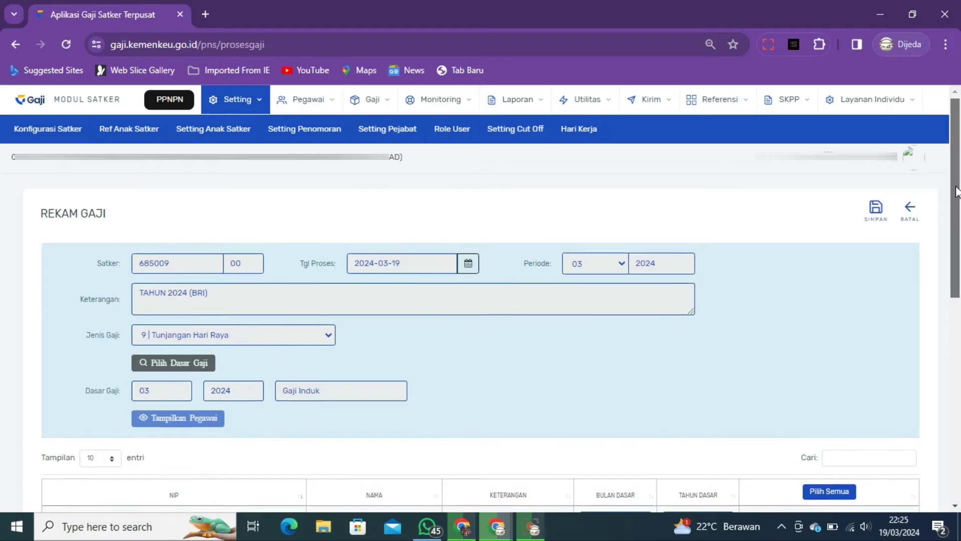
left_click_drag(956, 186, 957, 272)
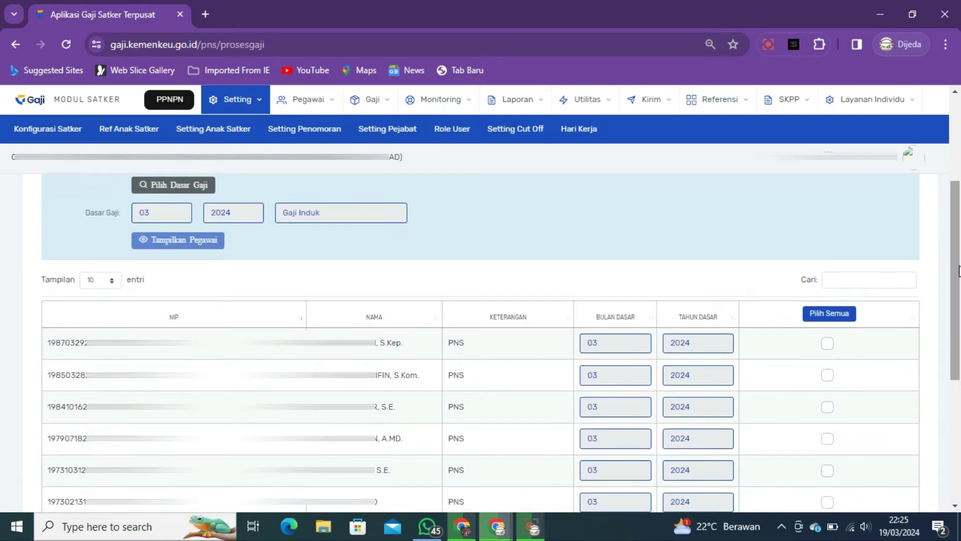
left_click(831, 314)
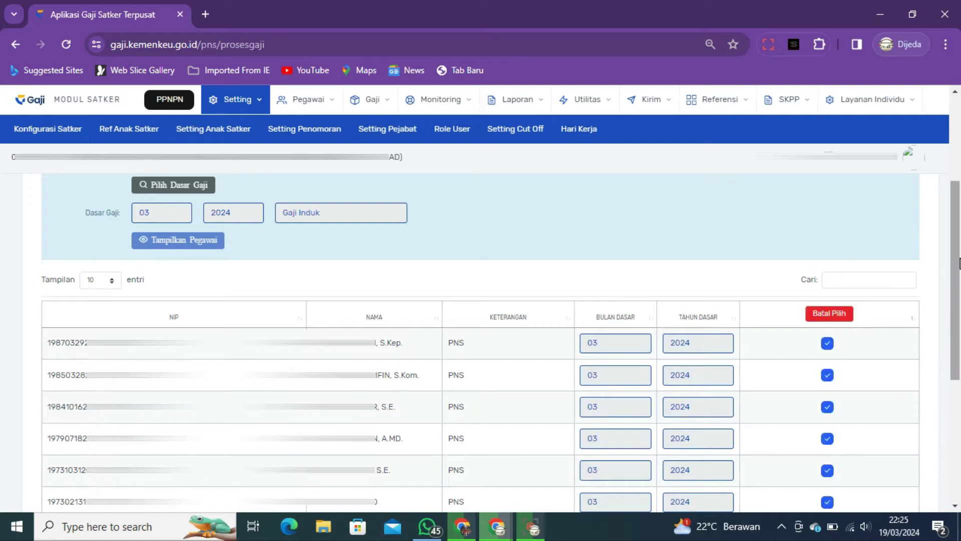
Step: Exclude the fourth employee on page 2 of the list from the holiday allowance record
left_click_drag(958, 264, 960, 341)
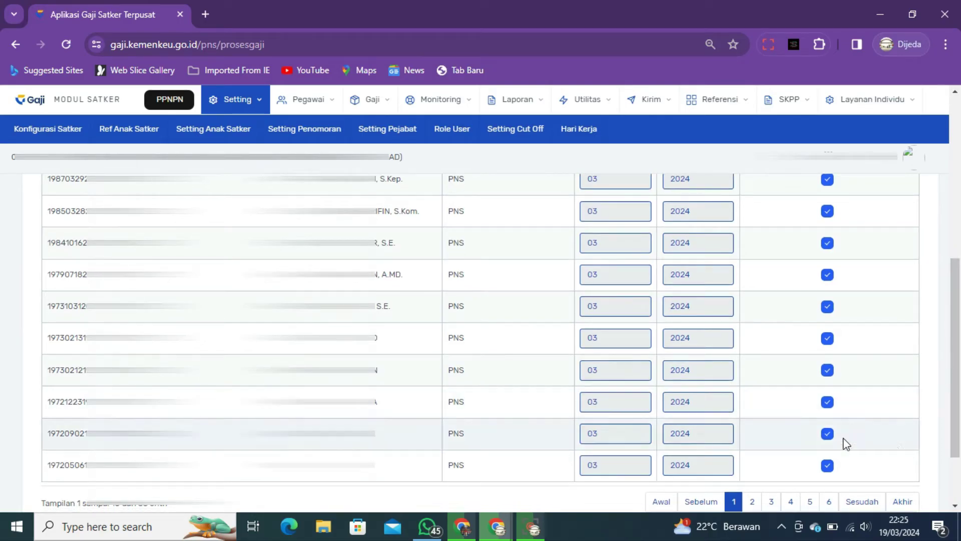
left_click(753, 502)
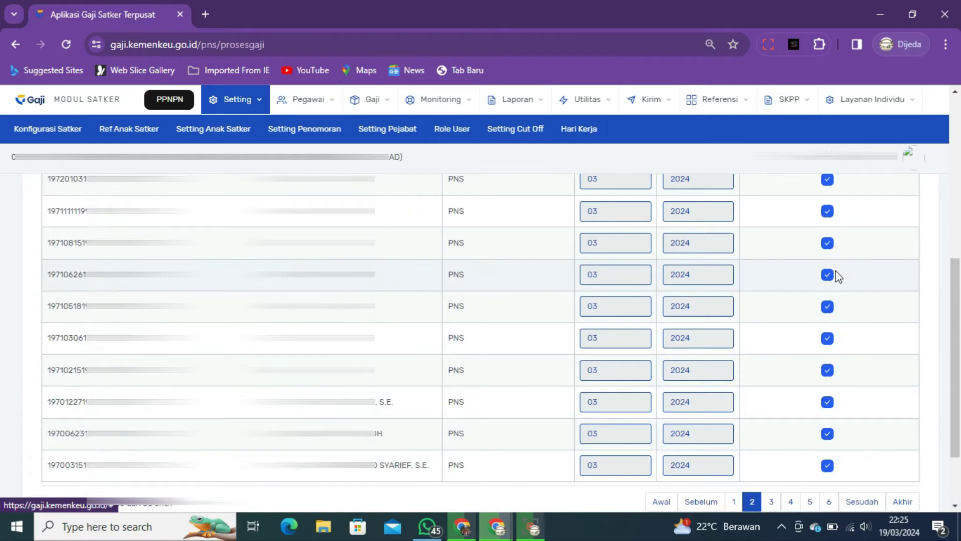
left_click(829, 276)
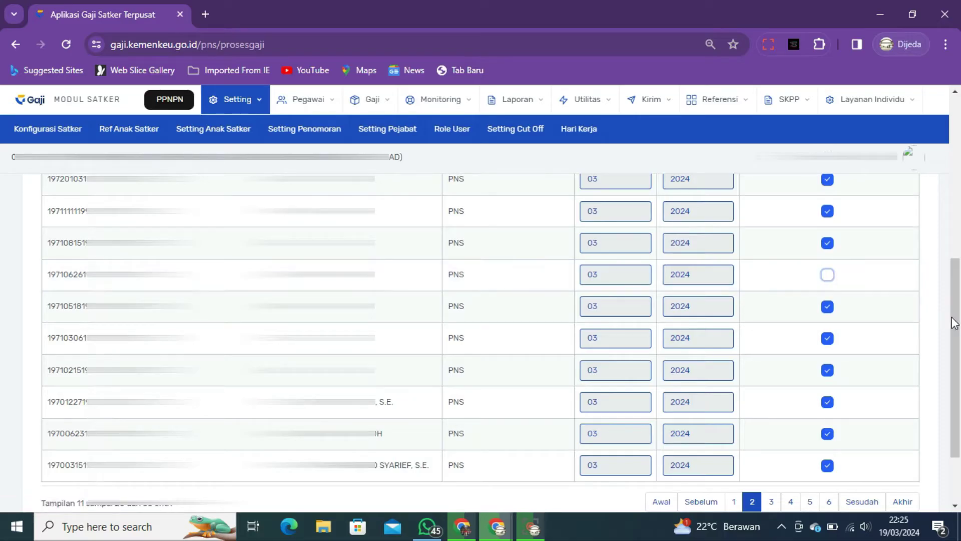
Step: Review the selected employees on pages 3 to 6 of the list
left_click_drag(957, 316, 957, 328)
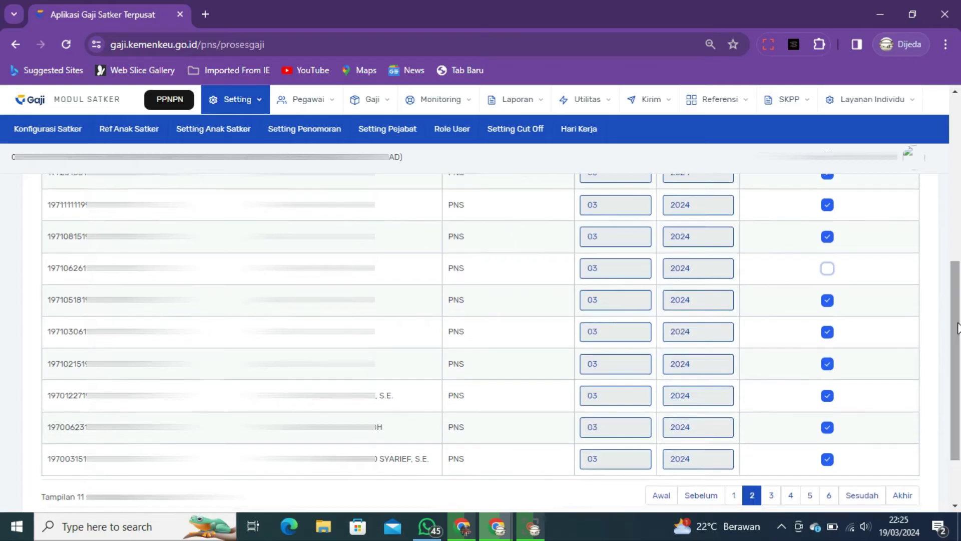
left_click(771, 495)
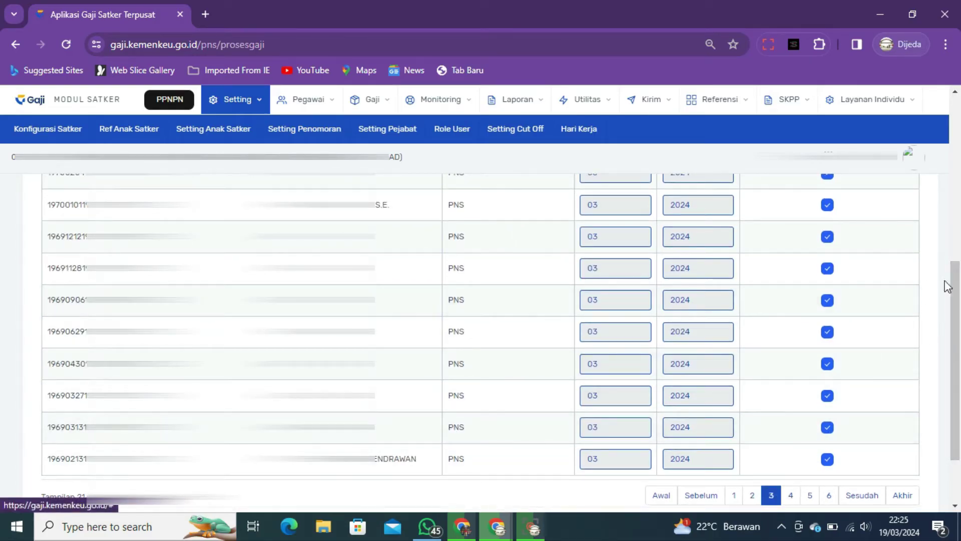
mouse_move(958, 293)
left_mouse_down()
mouse_move(958, 308)
mouse_move(958, 275)
mouse_move(958, 292)
left_mouse_up()
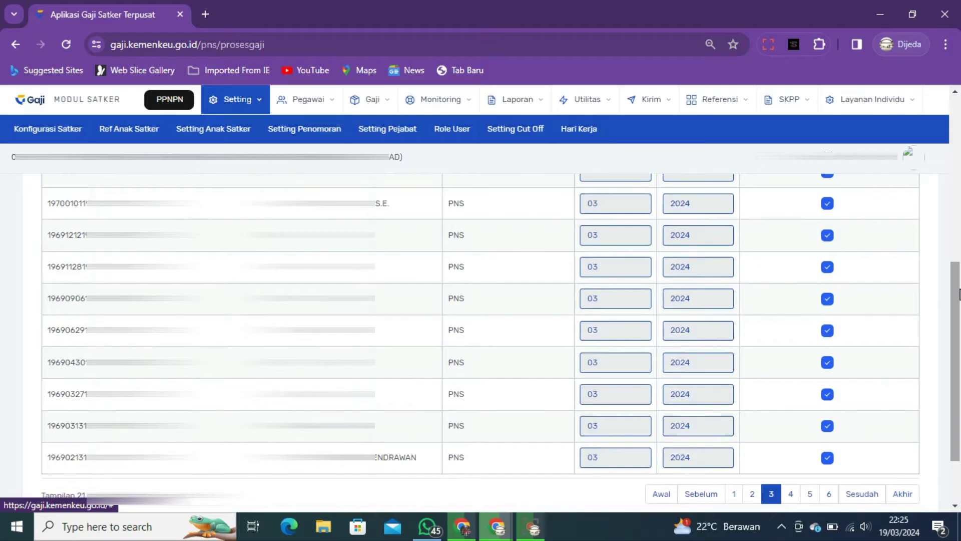
left_click(790, 495)
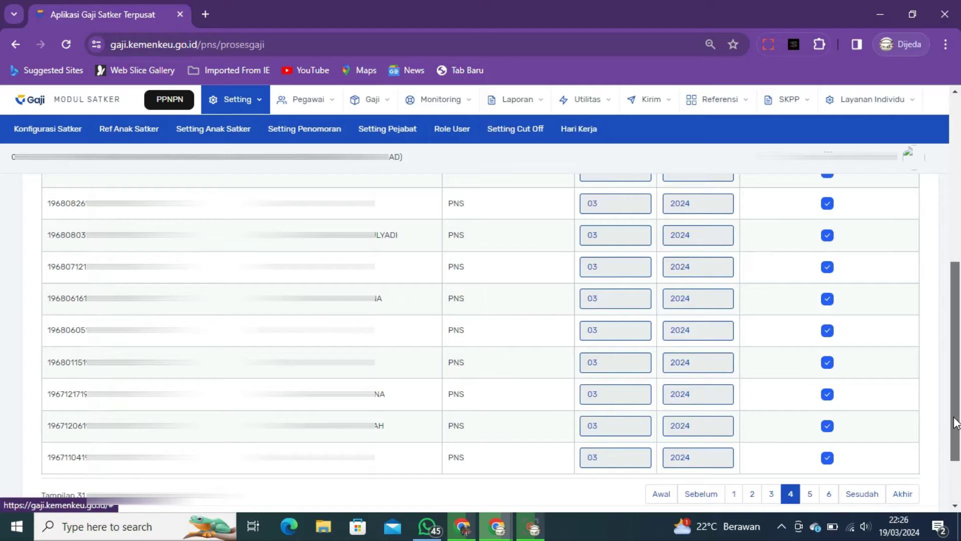
mouse_move(956, 422)
left_mouse_down()
mouse_move(956, 436)
mouse_move(956, 401)
mouse_move(947, 415)
left_mouse_up()
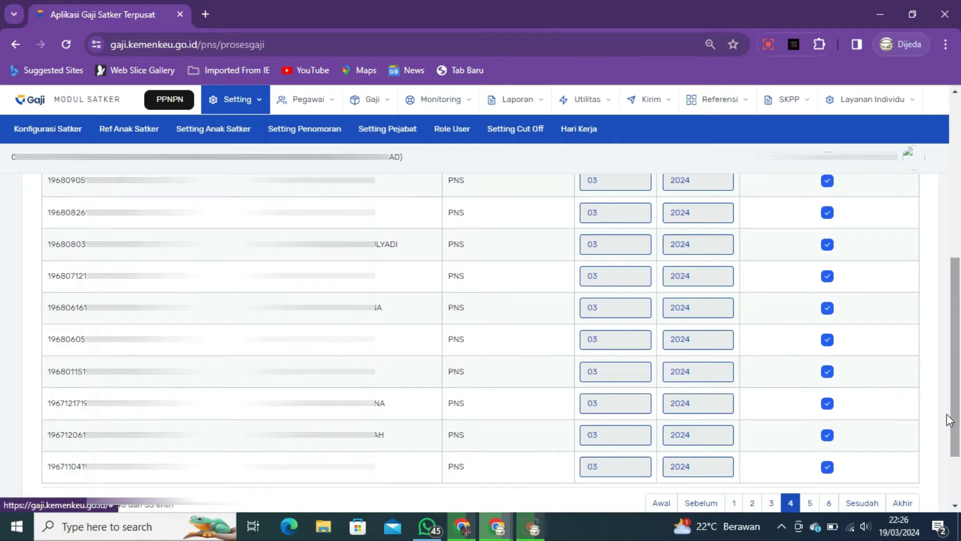
left_click(810, 503)
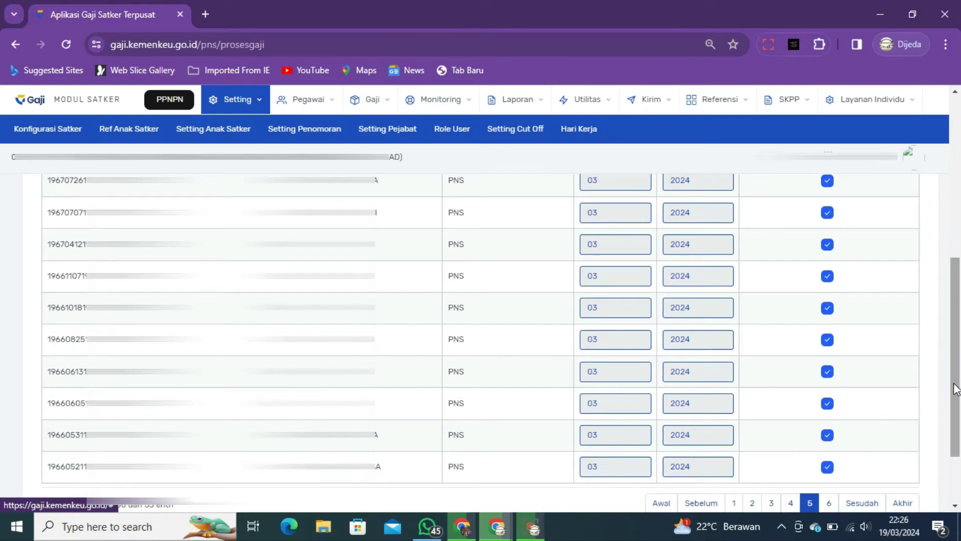
left_click_drag(958, 385, 956, 389)
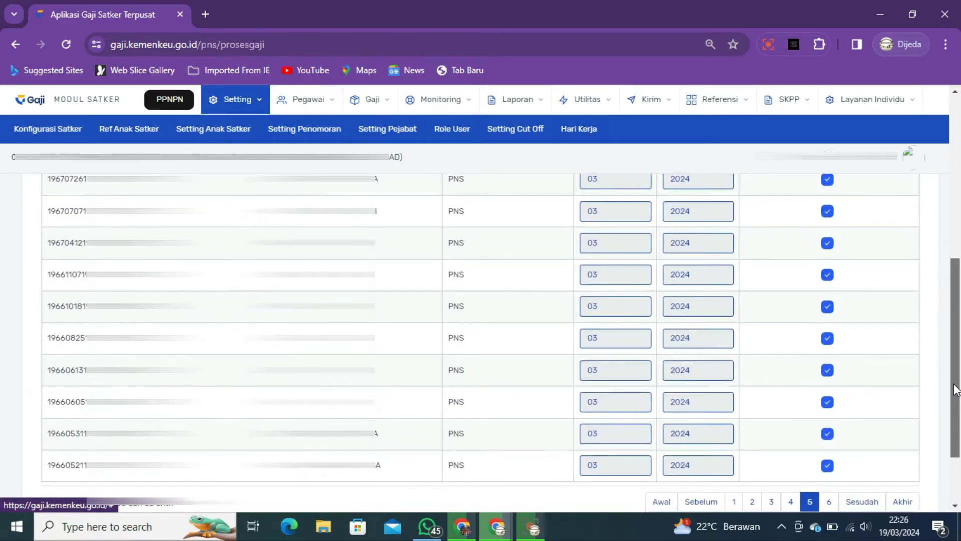
left_click(829, 503)
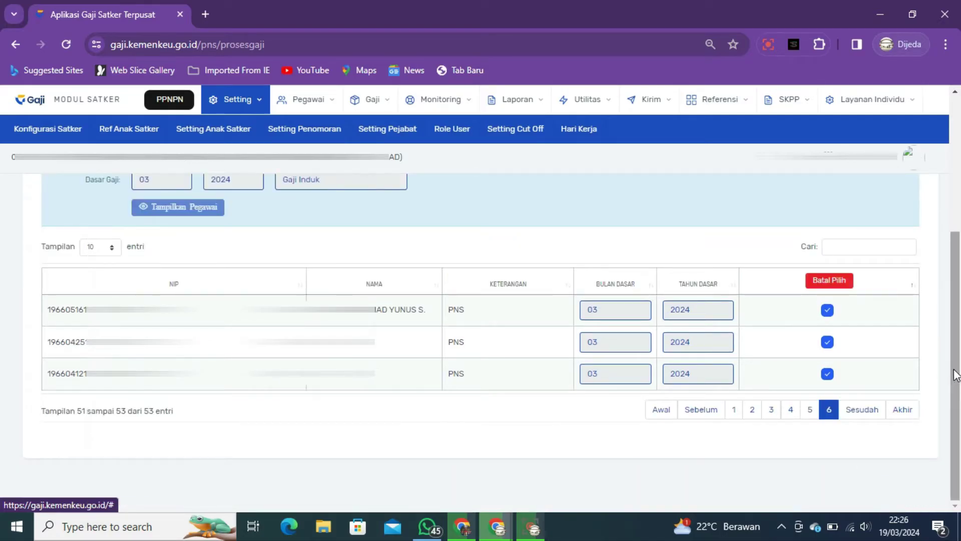
Step: Save the Tunjangan Hari Raya record and refresh the Proses Gaji list to update its processing status
left_click_drag(955, 375, 953, 238)
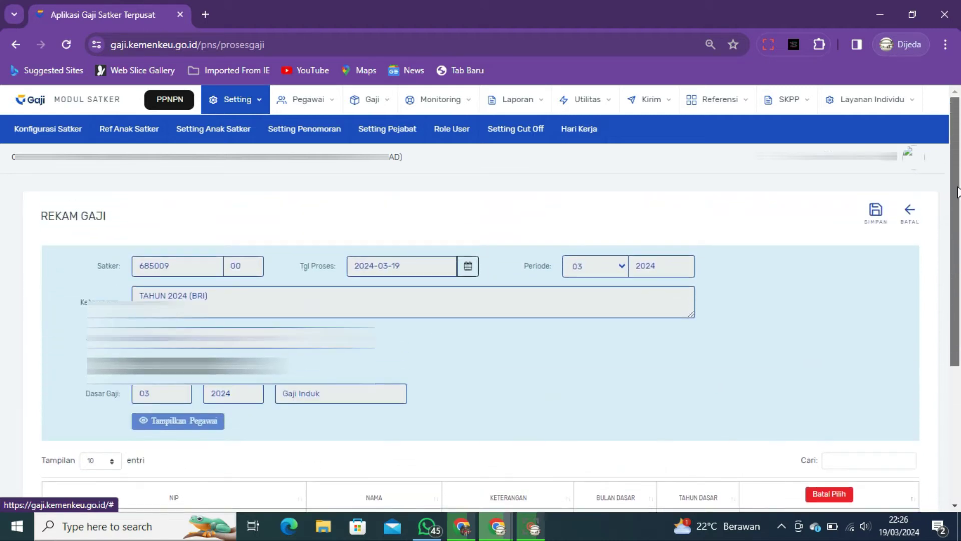
left_click(873, 215)
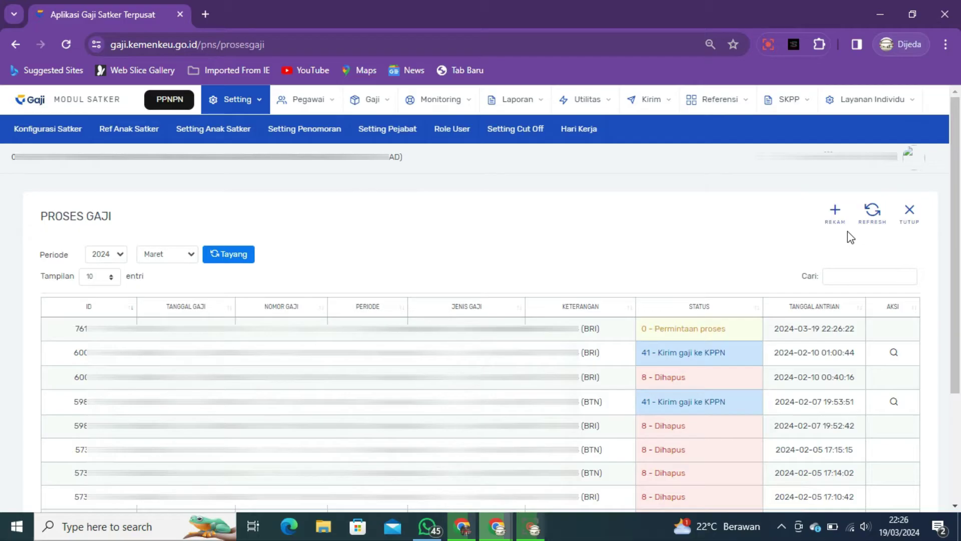
left_click(873, 215)
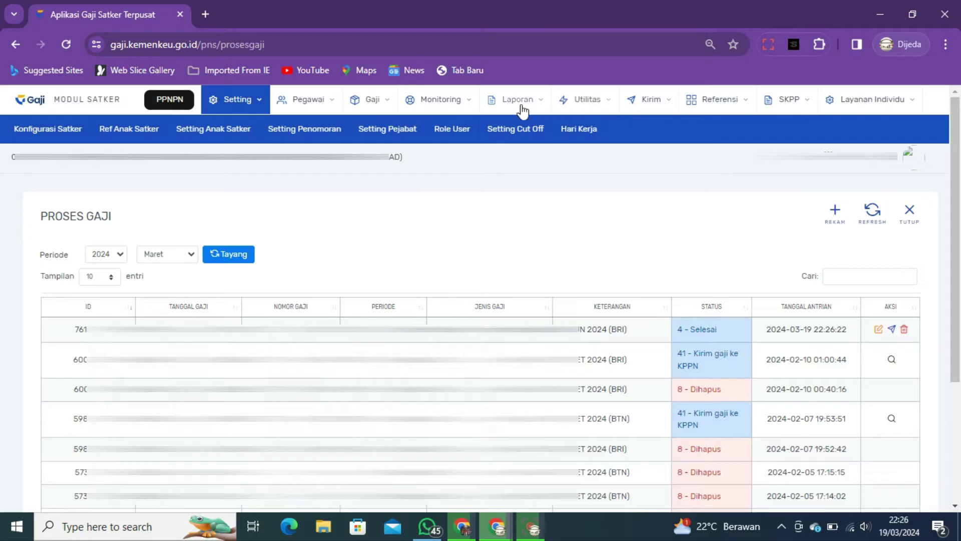
Step: Open the approval action of the Tunjangan Hari Raya entry in Persetujuan Gaji
left_click(385, 103)
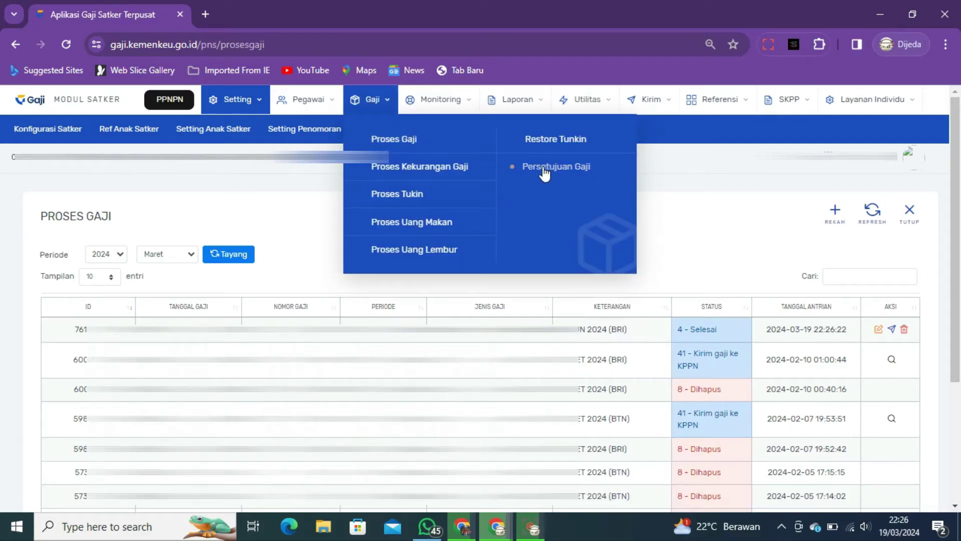
left_click(548, 169)
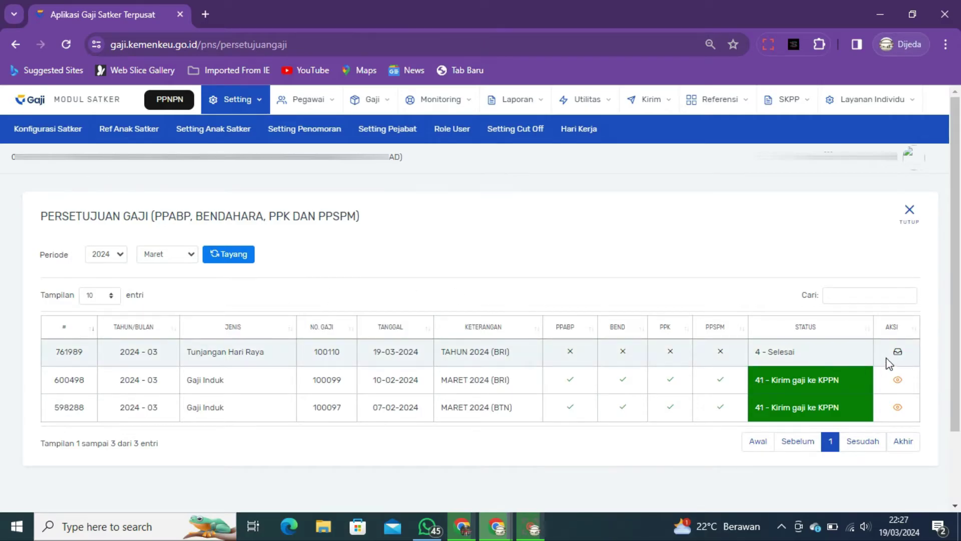
left_click(898, 352)
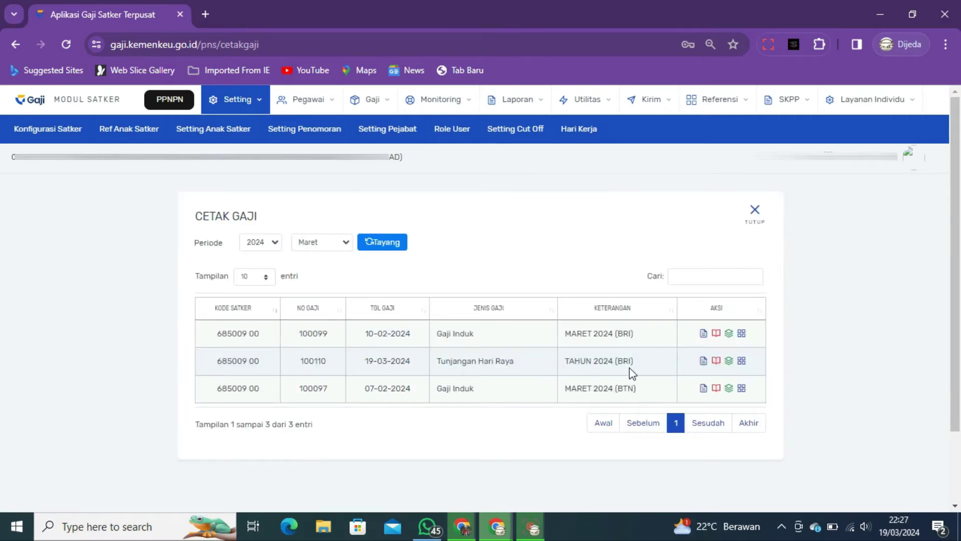
Step: Process the Golongan II, Golongan III, Rekapitulasi and Halaman Luar printouts for the Tunjangan Hari Raya entry in Cetak Gaji
left_click(703, 362)
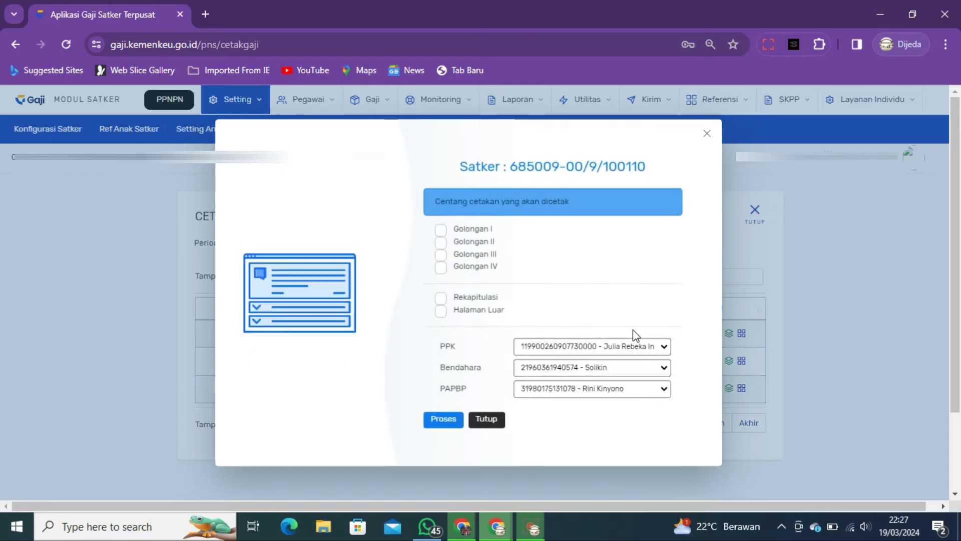
left_click(441, 243)
left_click(441, 254)
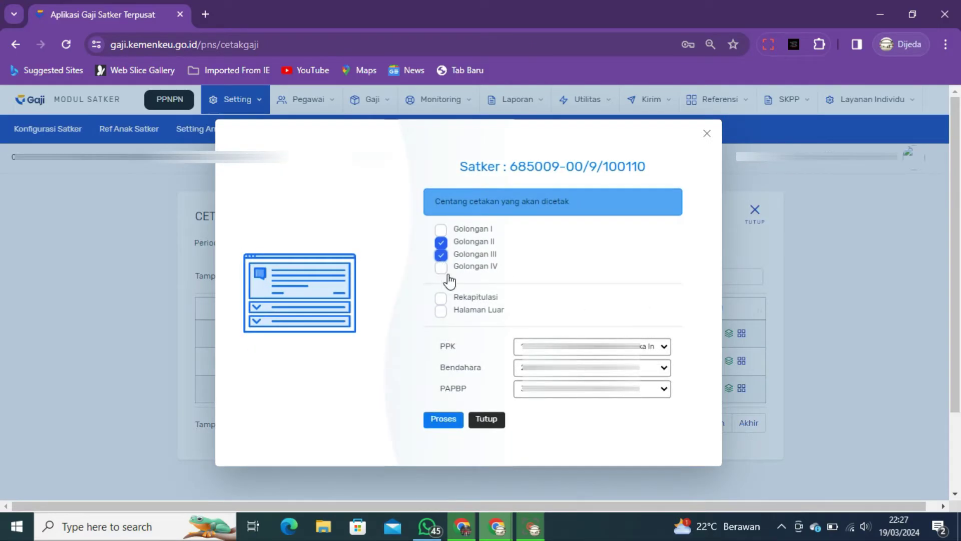
left_click(441, 299)
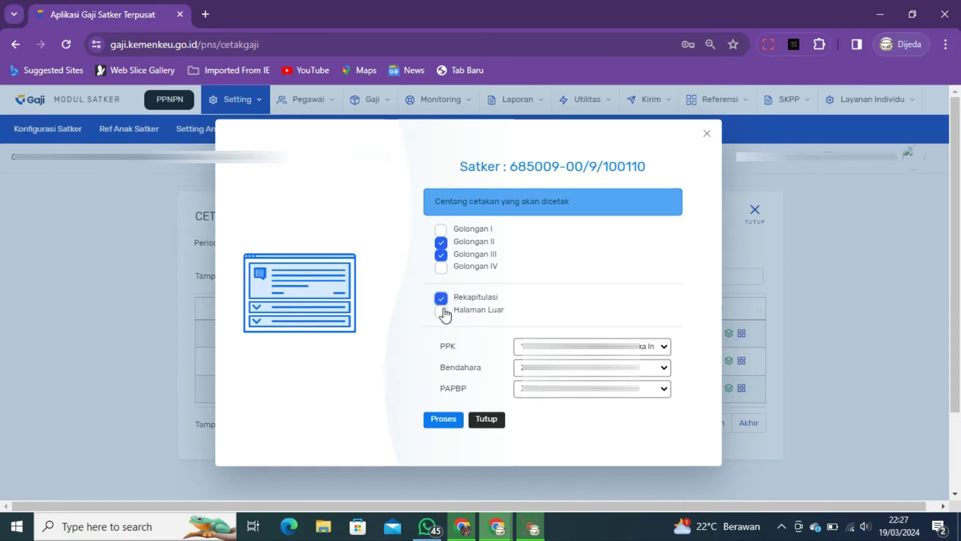
left_click(441, 311)
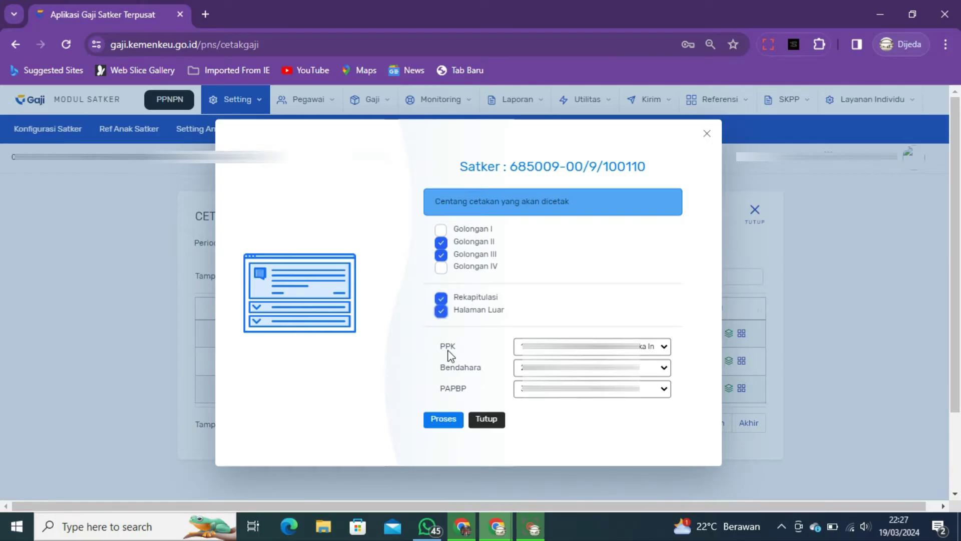
left_click(449, 423)
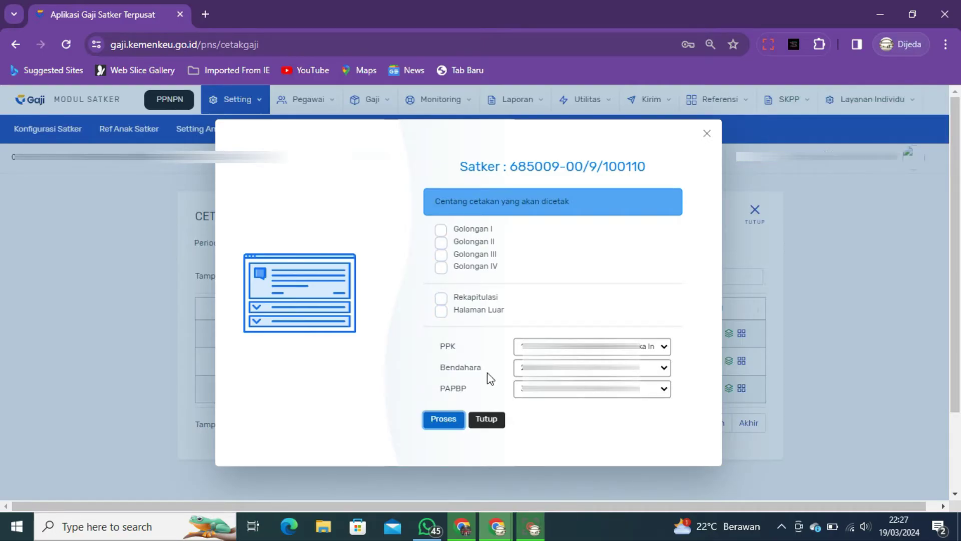
left_click(707, 140)
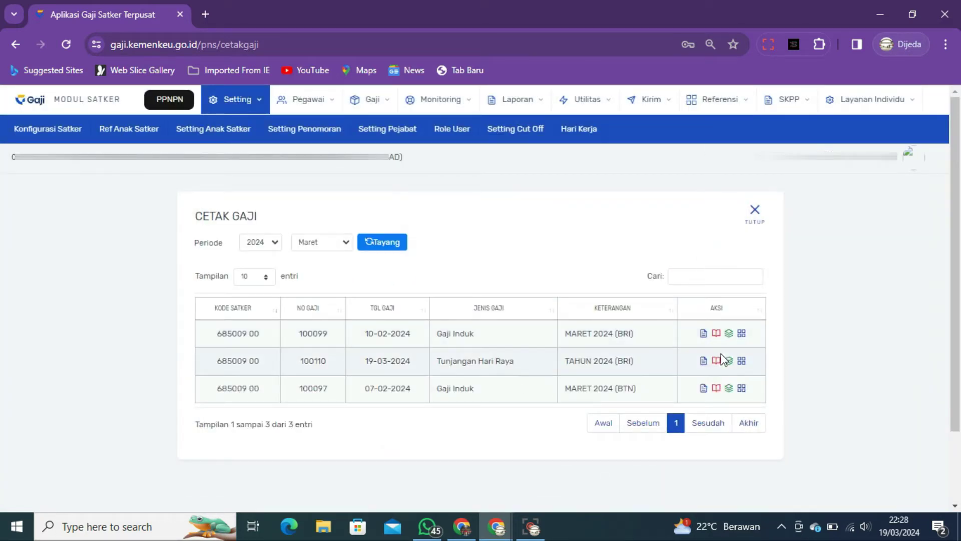
Step: Download the Rekapitulasi Gaji report of the Tunjangan Hari Raya entry as an uncertified PDF into a new THR_BRI folder on drive D
left_click(716, 362)
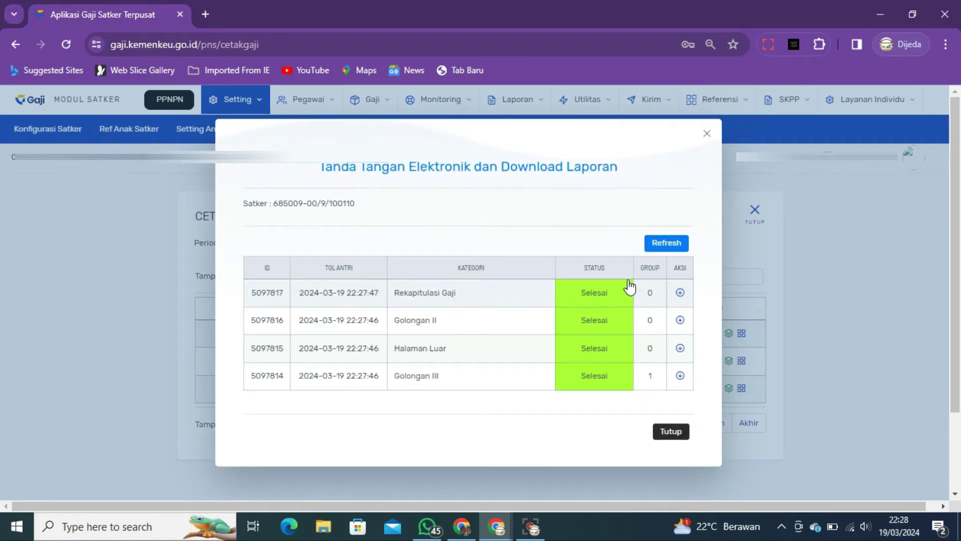
left_click(681, 293)
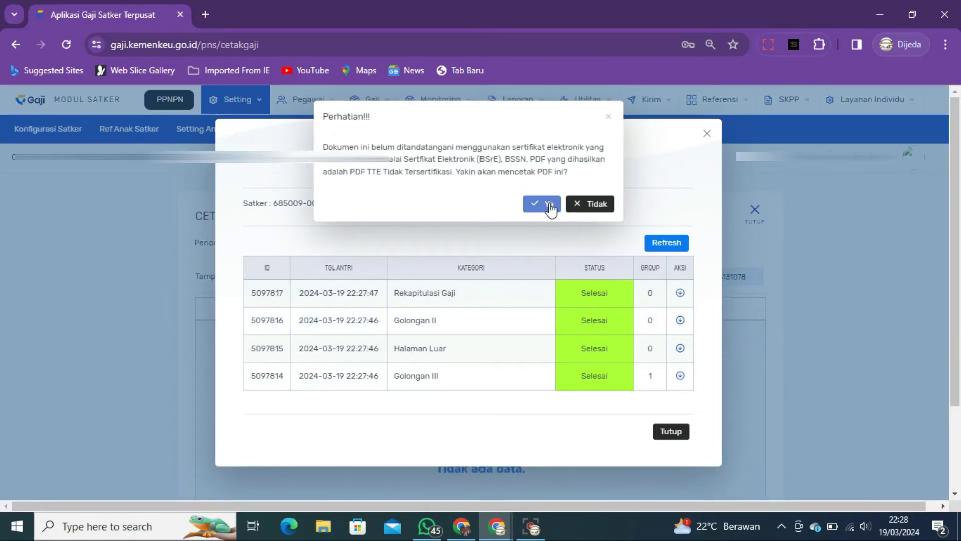
left_click(549, 205)
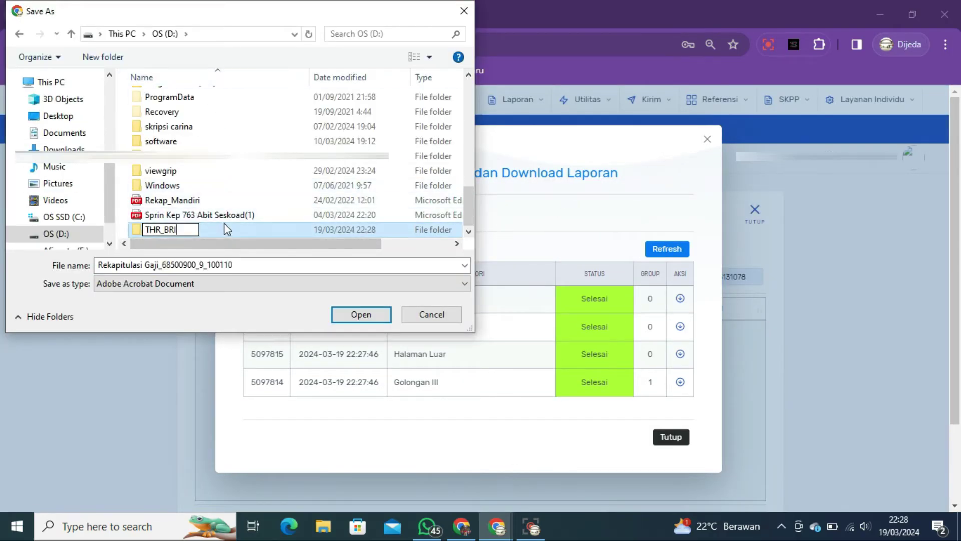
double_click(223, 227)
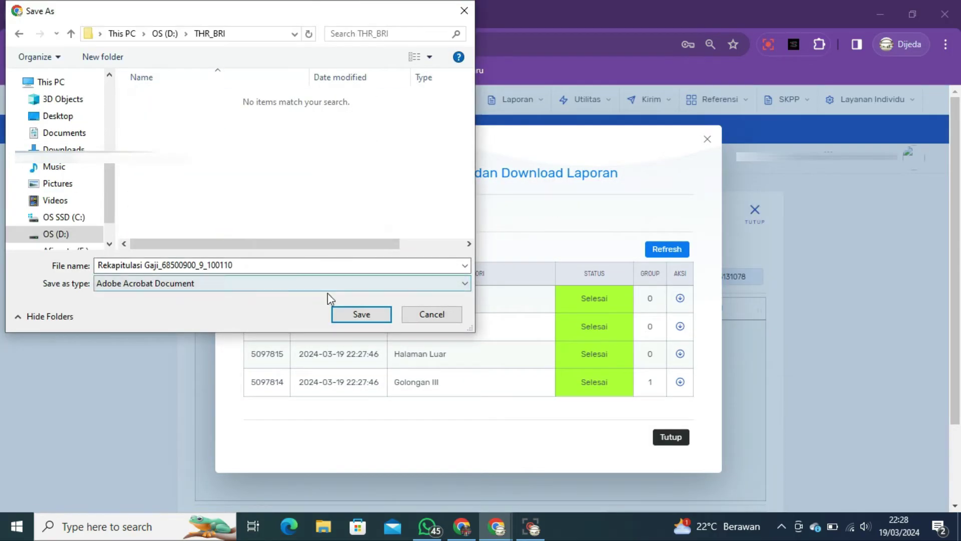
left_click(348, 319)
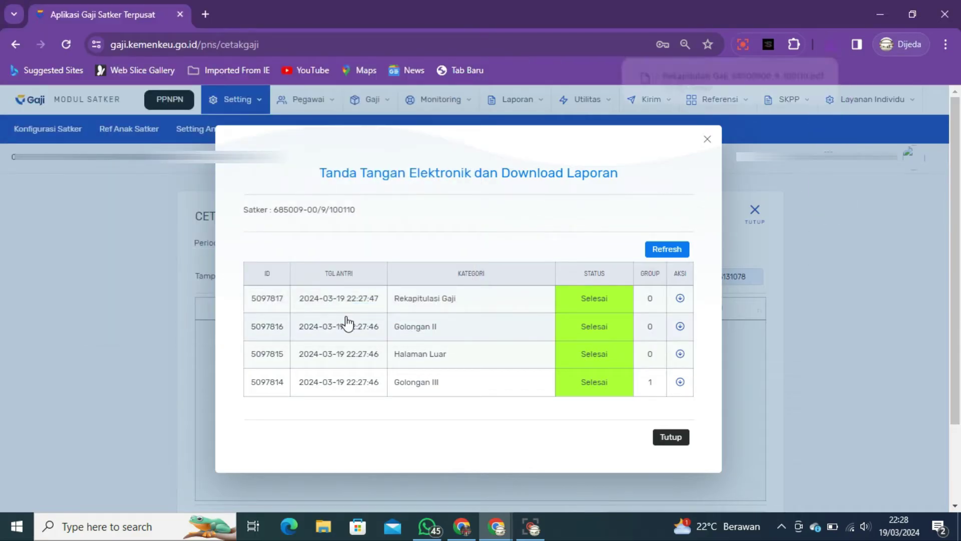
Step: Download the Golongan II and Halaman Luar reports as uncertified PDFs into the THR_BRI folder
left_click(681, 328)
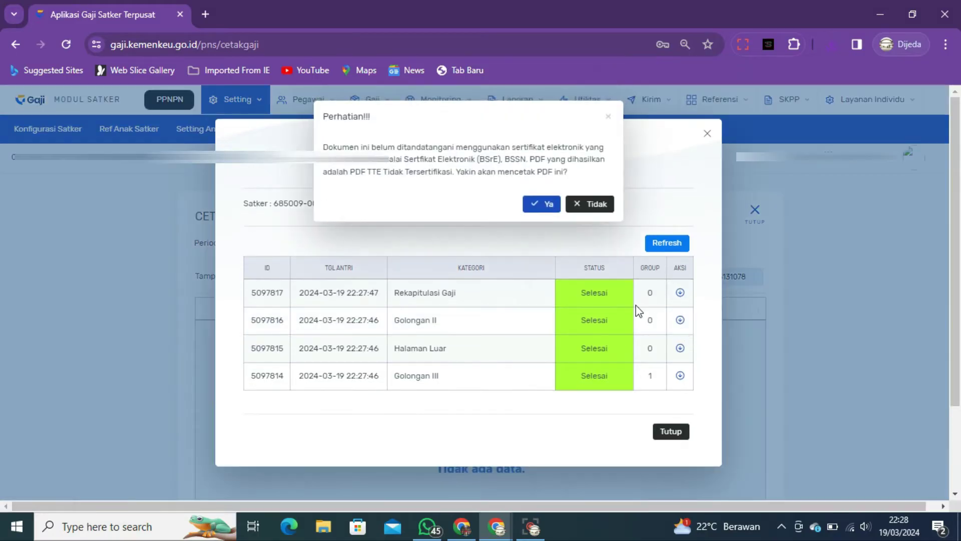
left_click(540, 211)
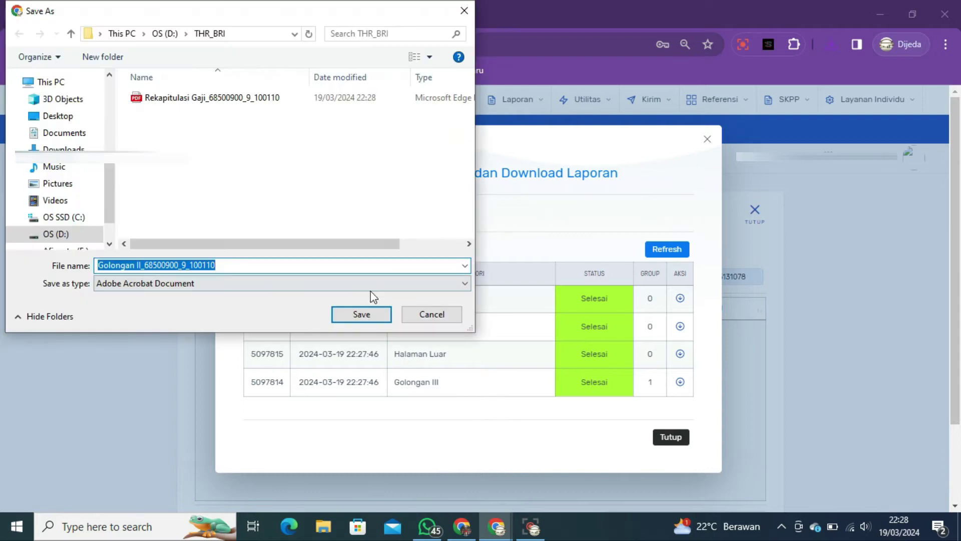
left_click(359, 314)
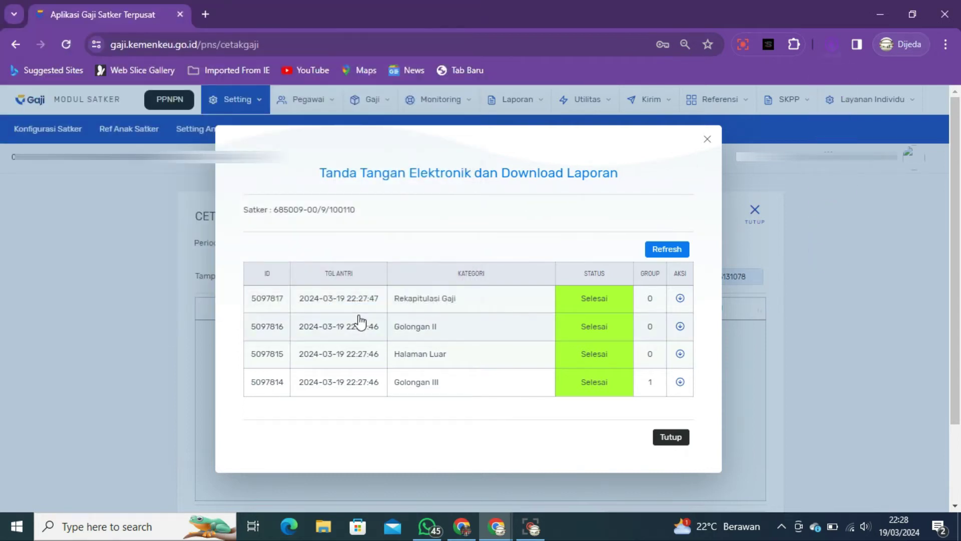
left_click(681, 356)
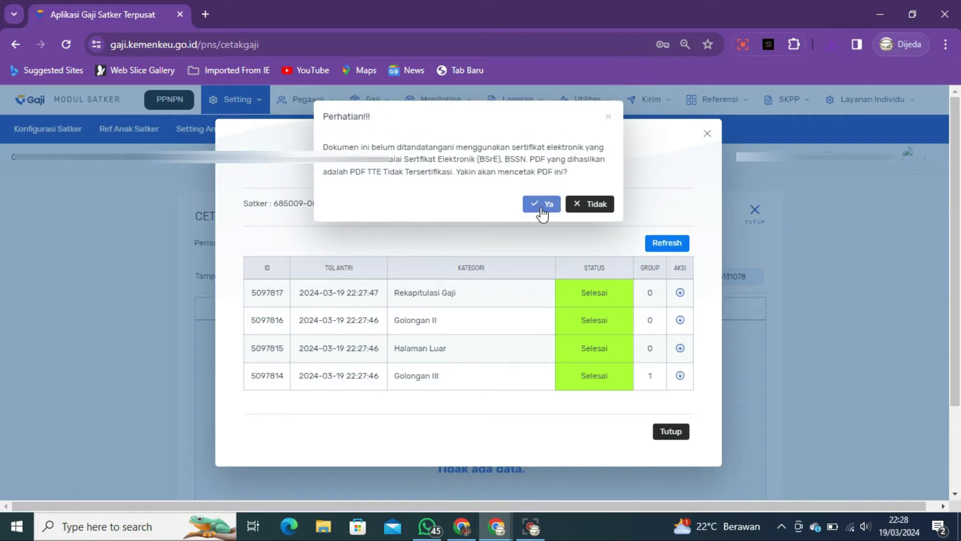
left_click(541, 205)
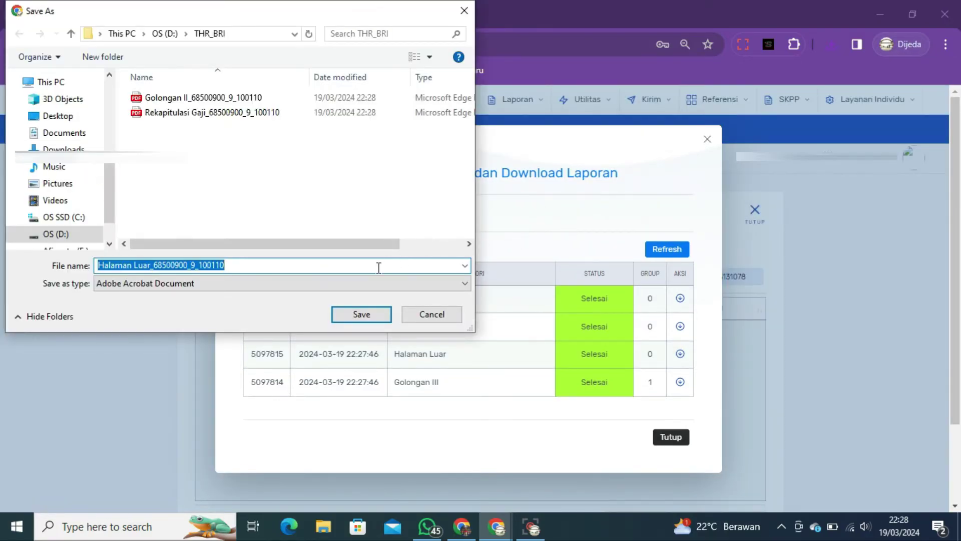
left_click(364, 315)
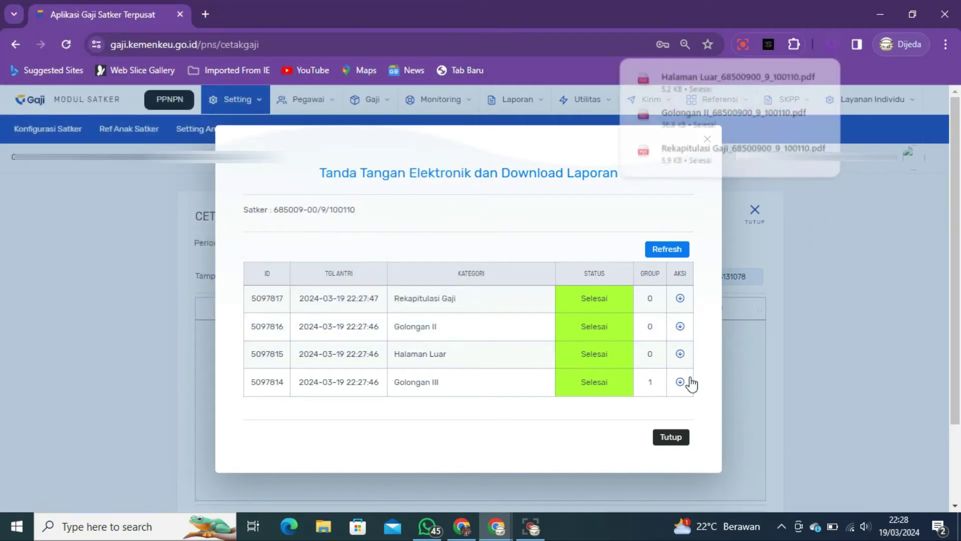
Step: Download the Golongan III report as an uncertified PDF into the THR_BRI folder and close the report download dialog
left_click(682, 383)
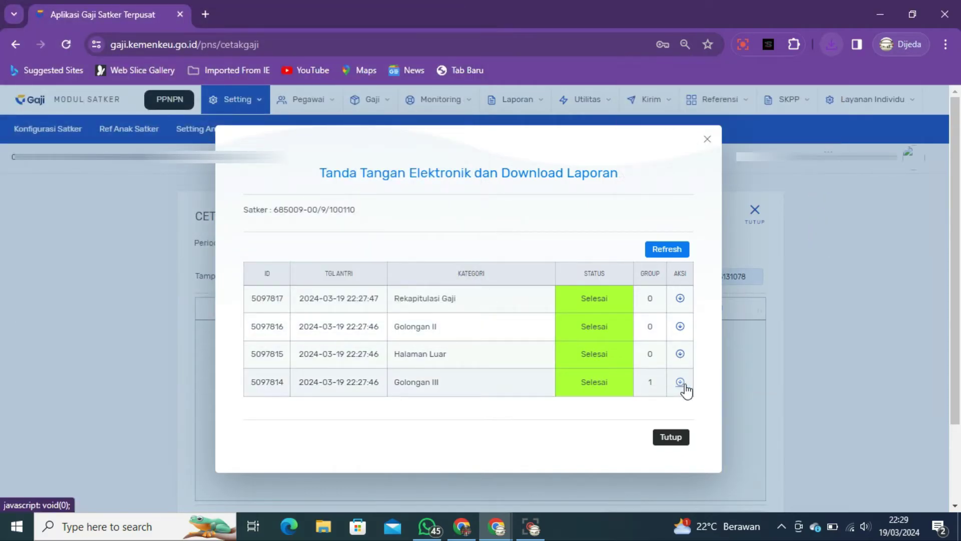
left_click(552, 207)
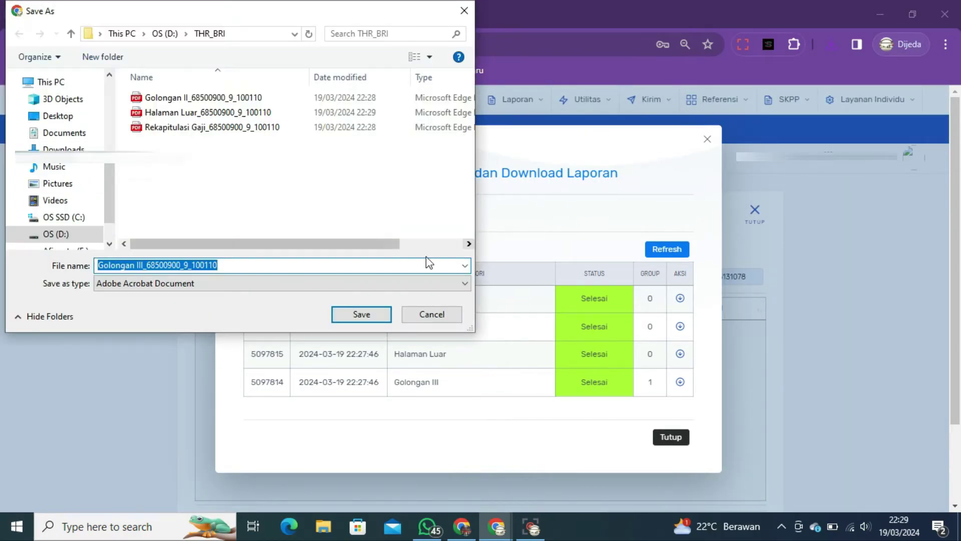
left_click(361, 318)
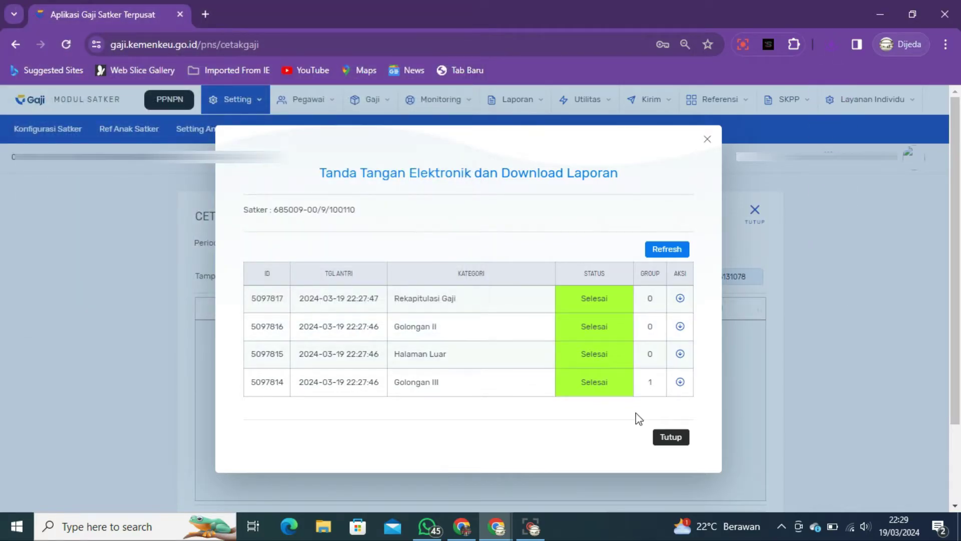
left_click(672, 437)
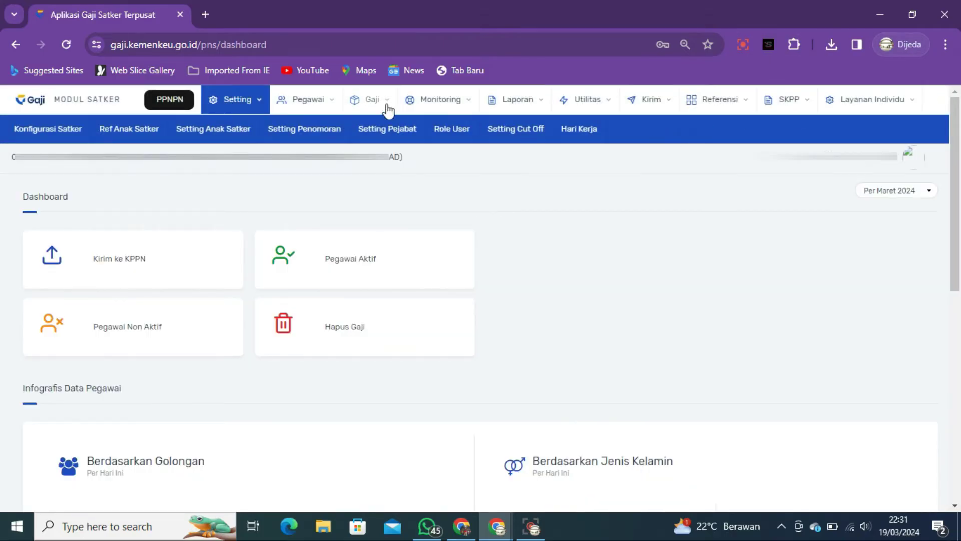
Step: Change the description of the Tunjangan Hari Raya entry in Proses Gaji to "THR TAHUN 2024 (BRI)" and save it
left_click(388, 107)
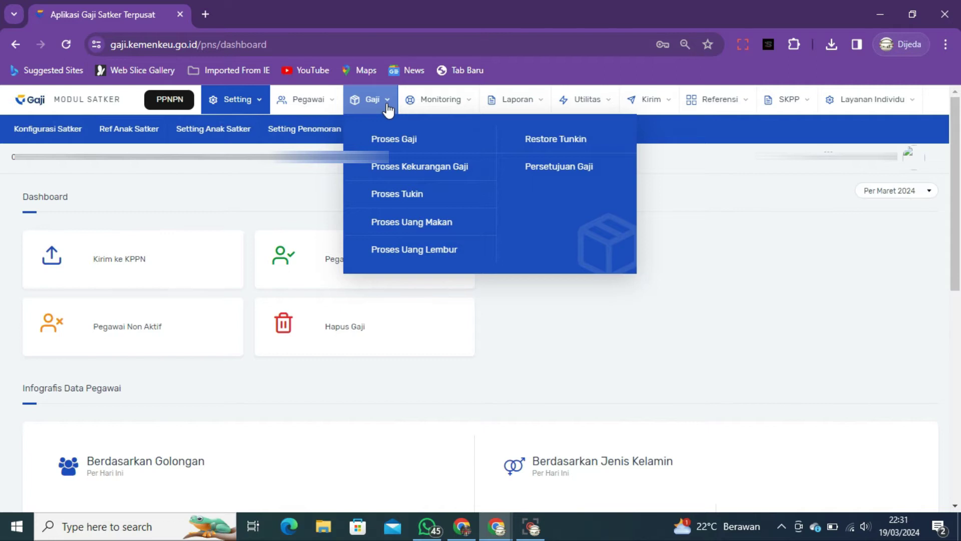
left_click(395, 141)
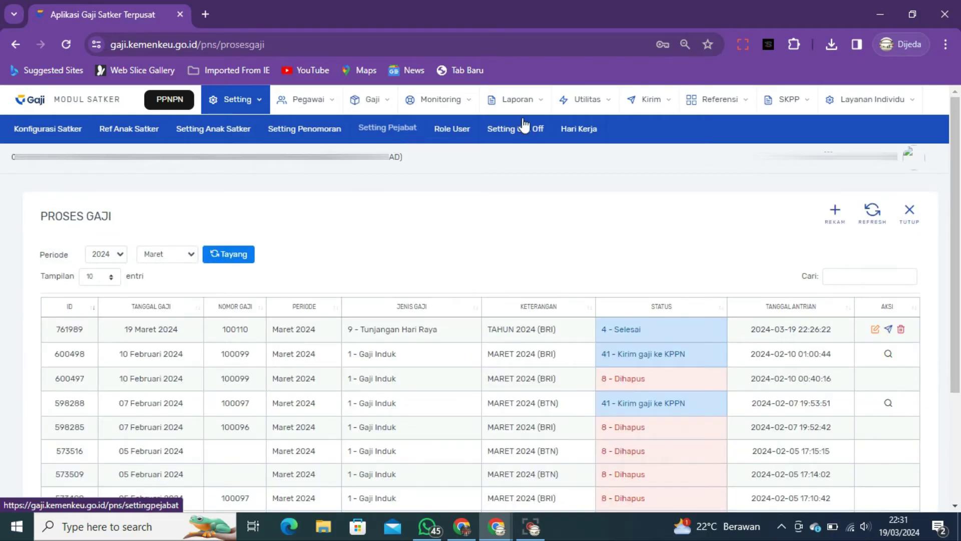
left_click(875, 329)
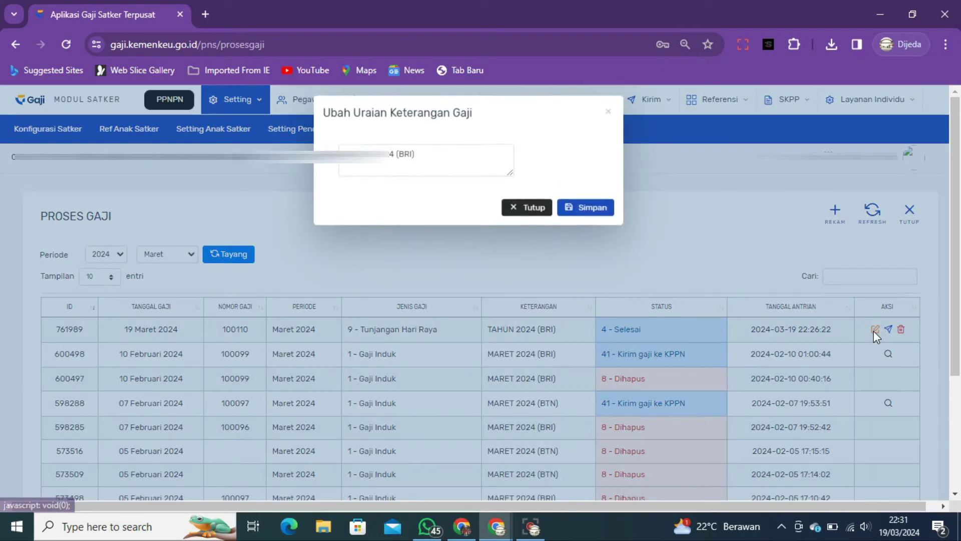
left_click(346, 160)
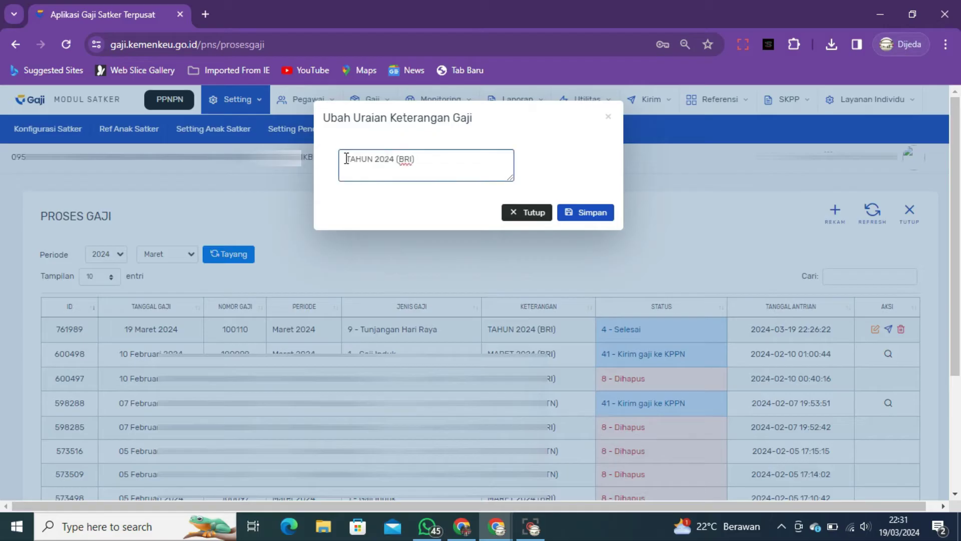
type("THR")
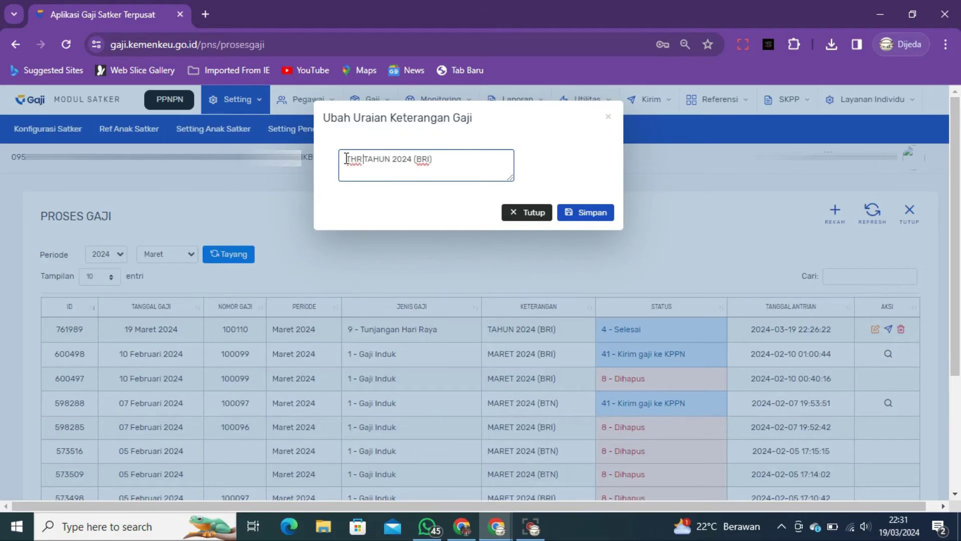
left_click(590, 212)
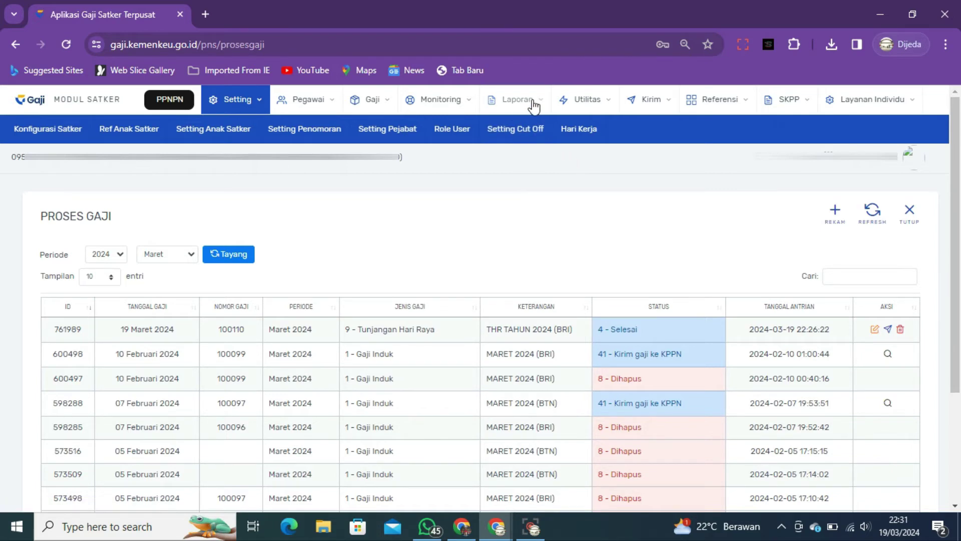
Step: Approve the Tunjangan Hari Raya entry in Persetujuan Gaji as Pengelola Gaji/PPABP and check its approval details
left_click(391, 104)
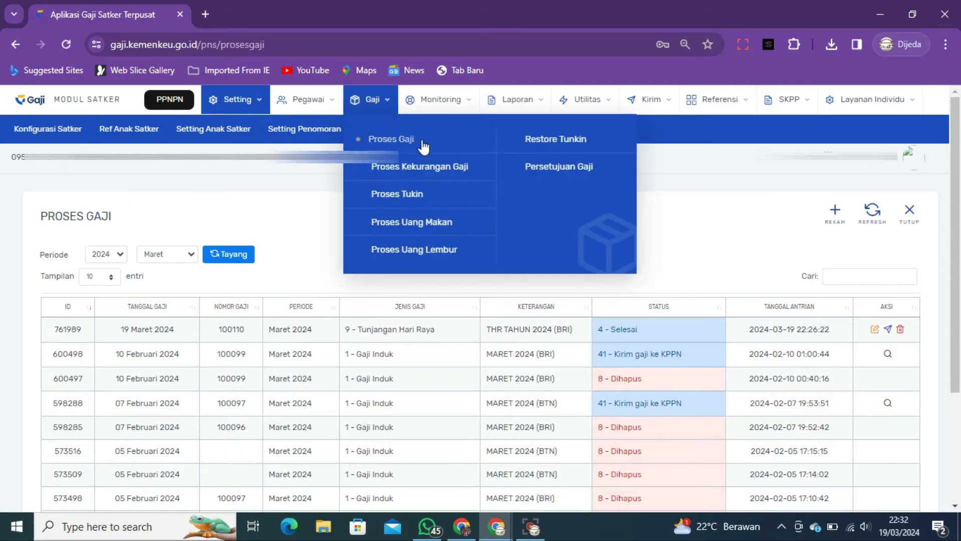
left_click(566, 168)
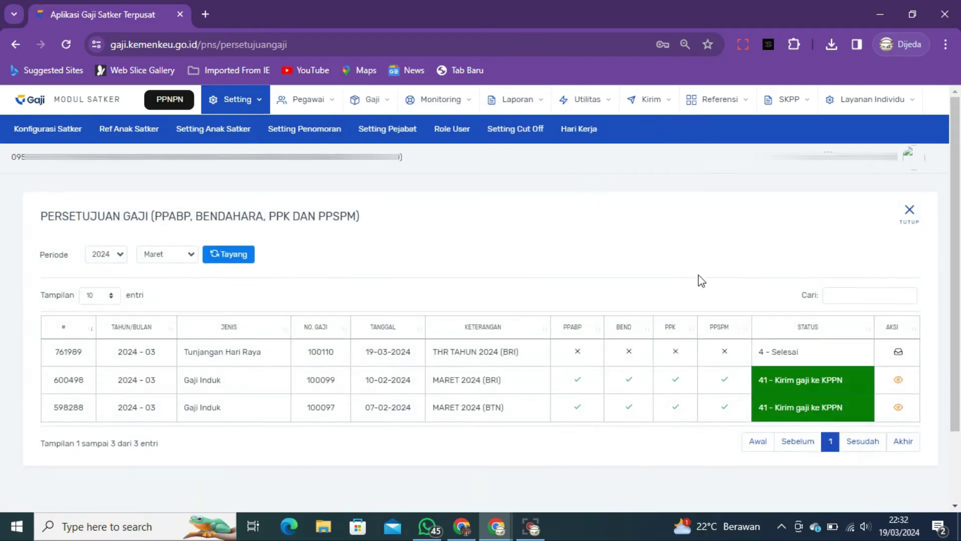
left_click(898, 353)
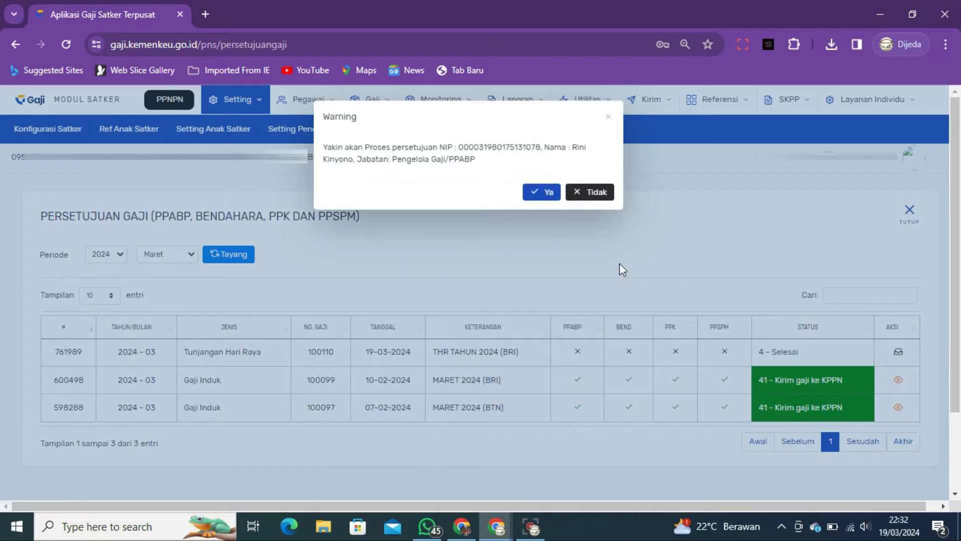
left_click(537, 195)
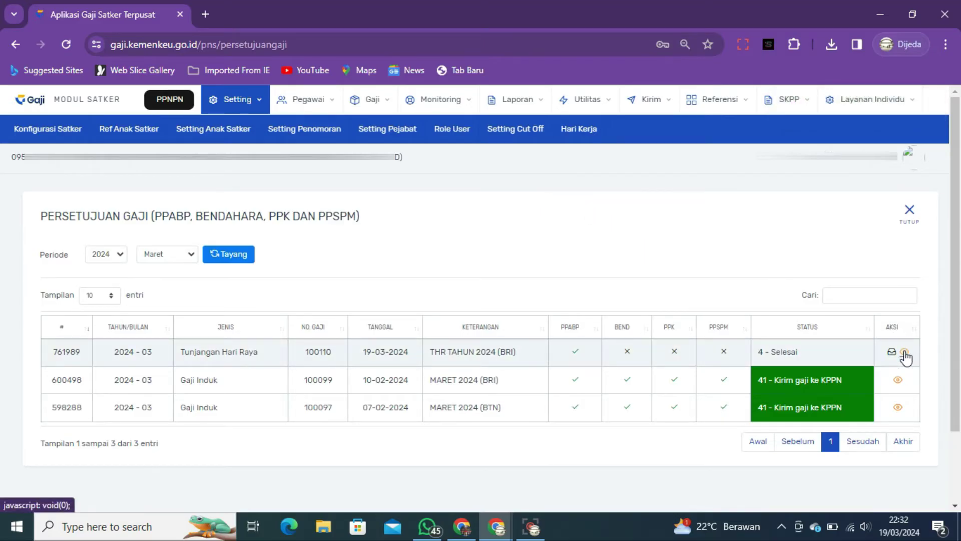
left_click(903, 352)
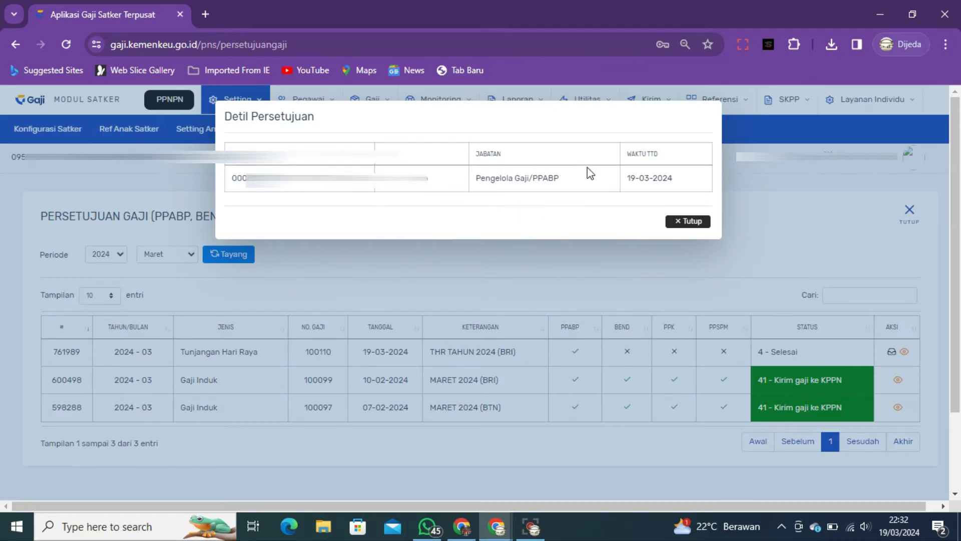
left_click(688, 224)
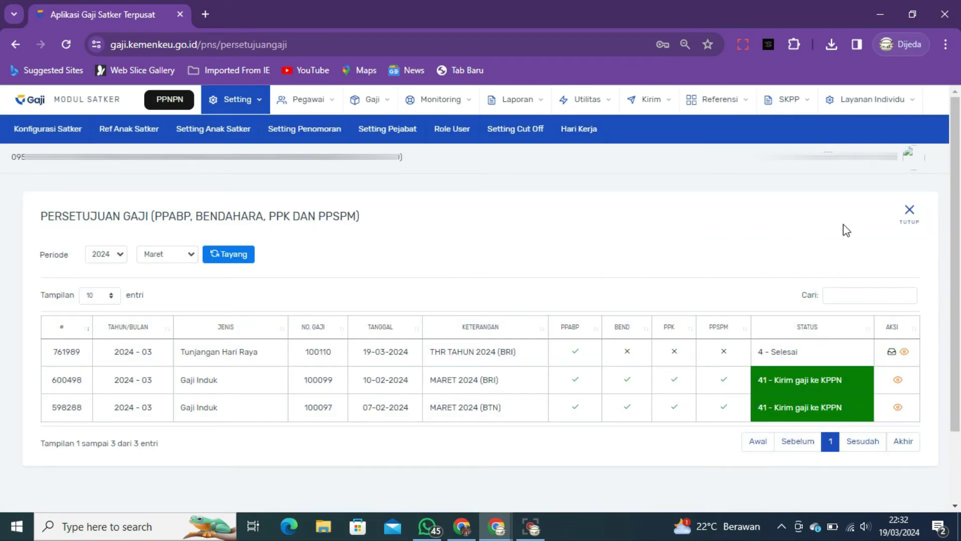
Step: Leave Persetujuan Gaji and log out of the Operator/PPABP account
left_click(909, 212)
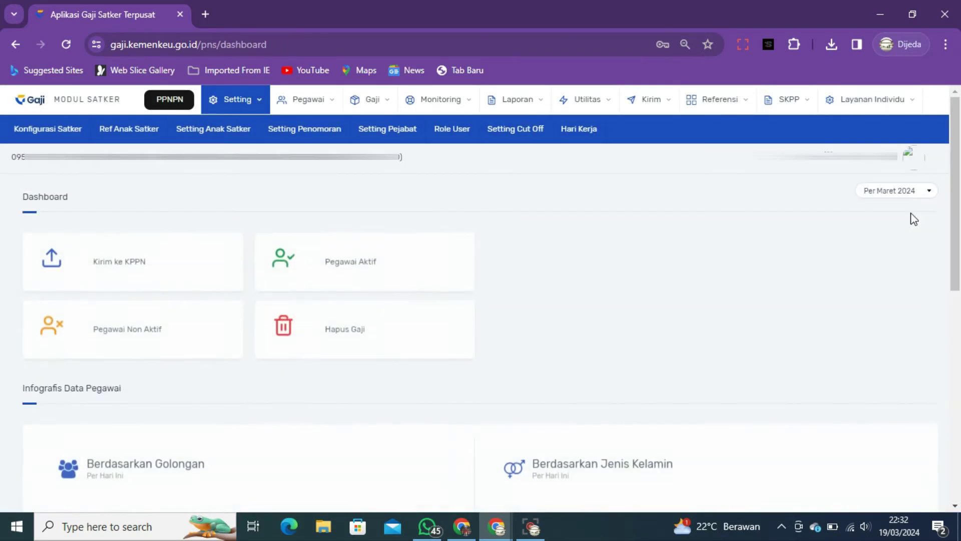
left_click(913, 167)
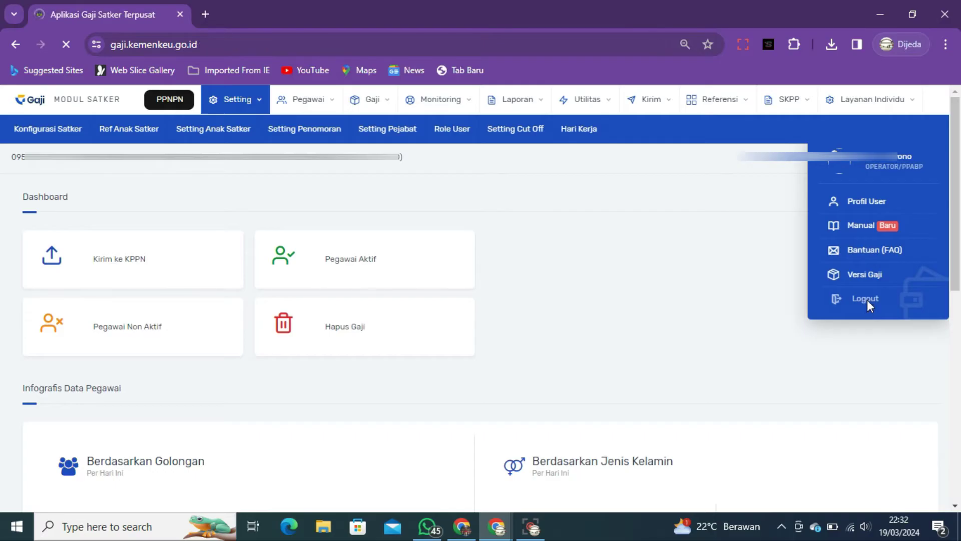
Step: Log in with the Bendahara account and approve the Tunjangan Hari Raya entry in Persetujuan Gaji as treasurer
left_click(671, 284)
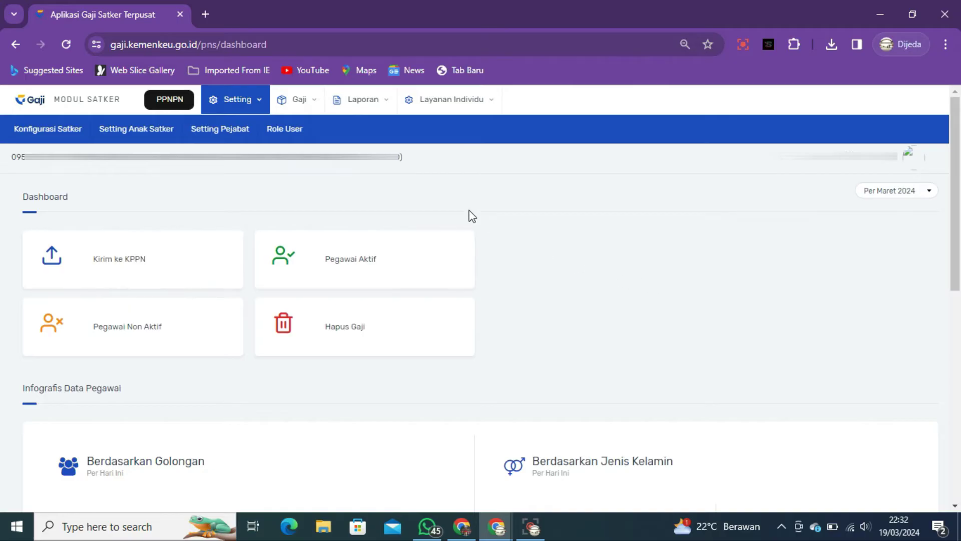
left_click(321, 103)
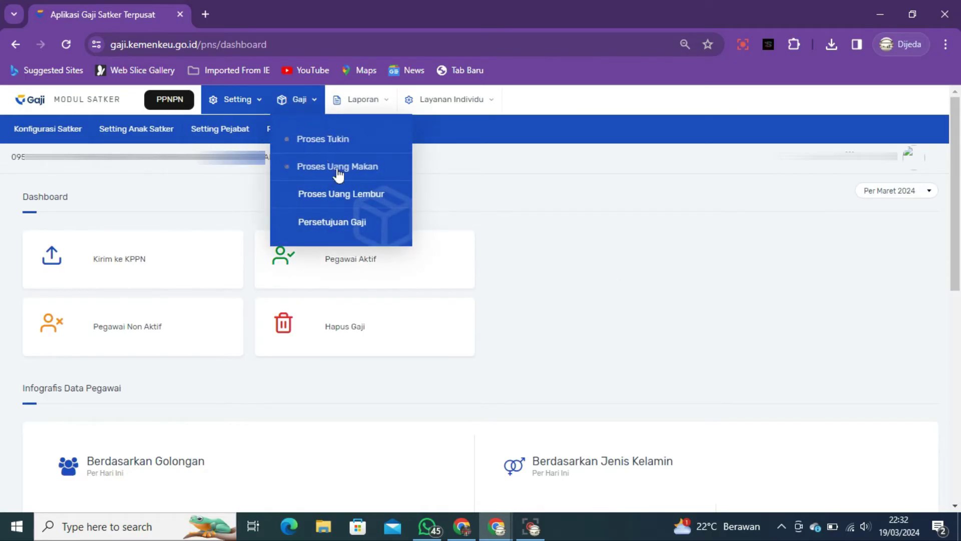
left_click(340, 227)
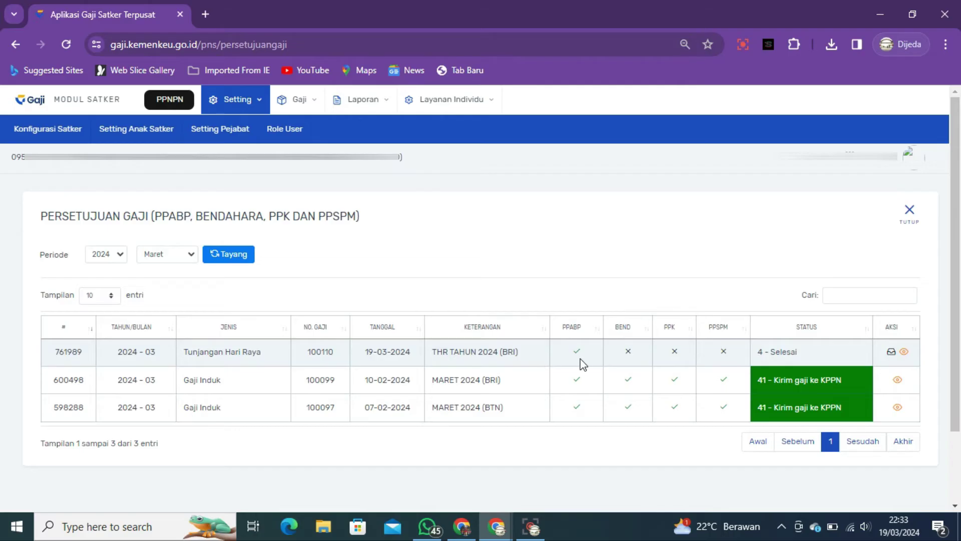
left_click(891, 353)
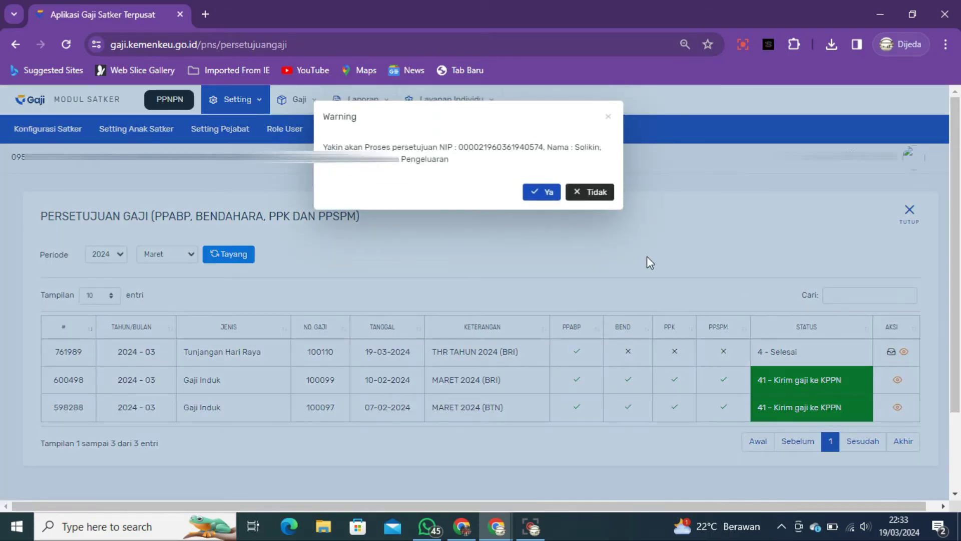
left_click(544, 192)
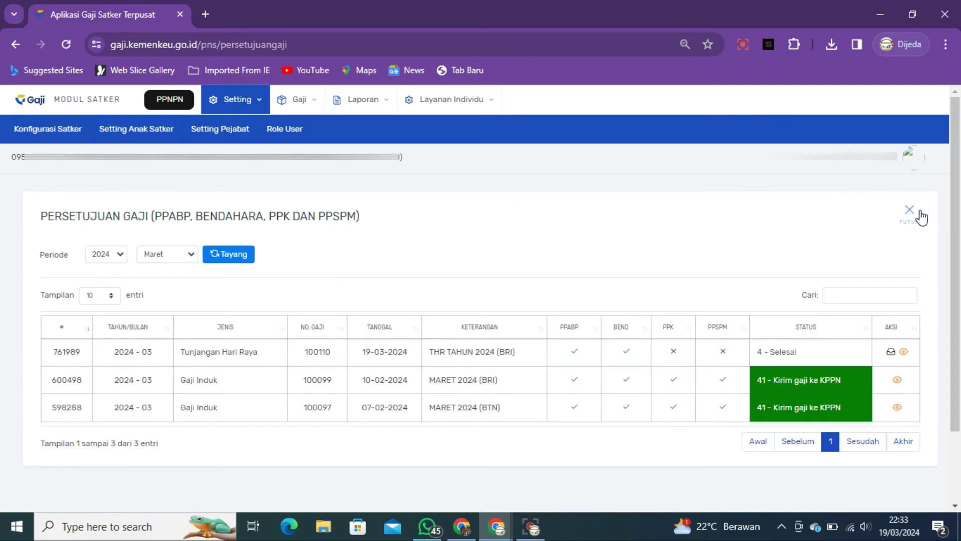
Step: Log out of the Bendahara account and log back in with the Operator/PPABP account
left_click(917, 173)
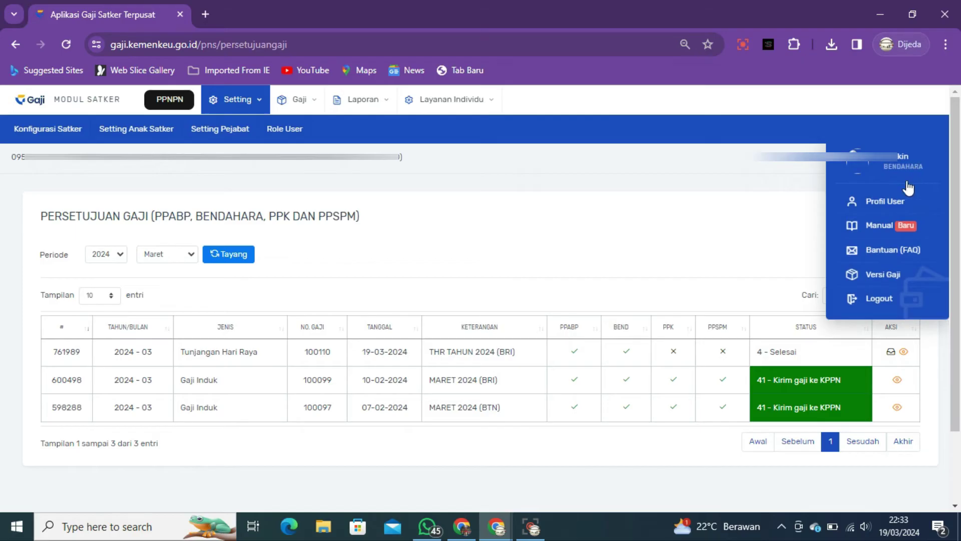
left_click(883, 300)
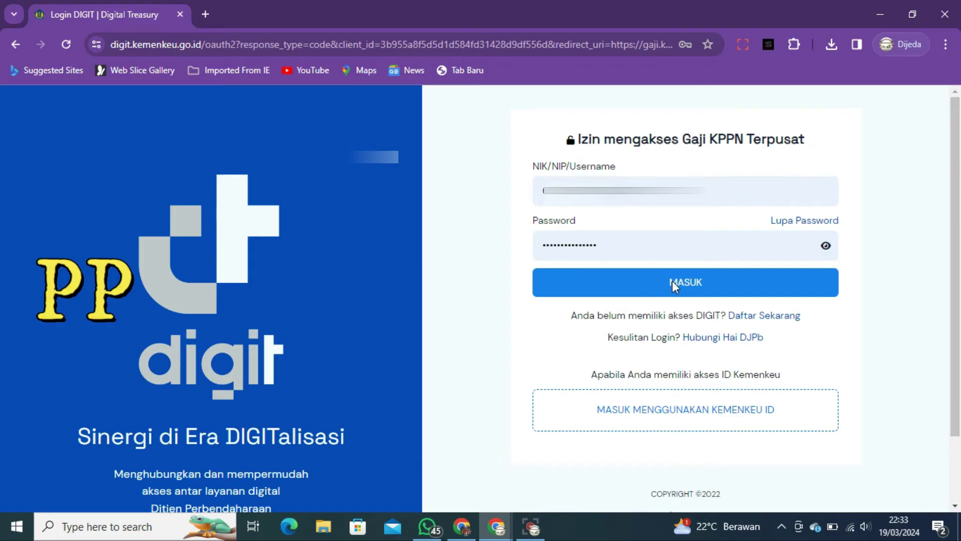
left_click(671, 281)
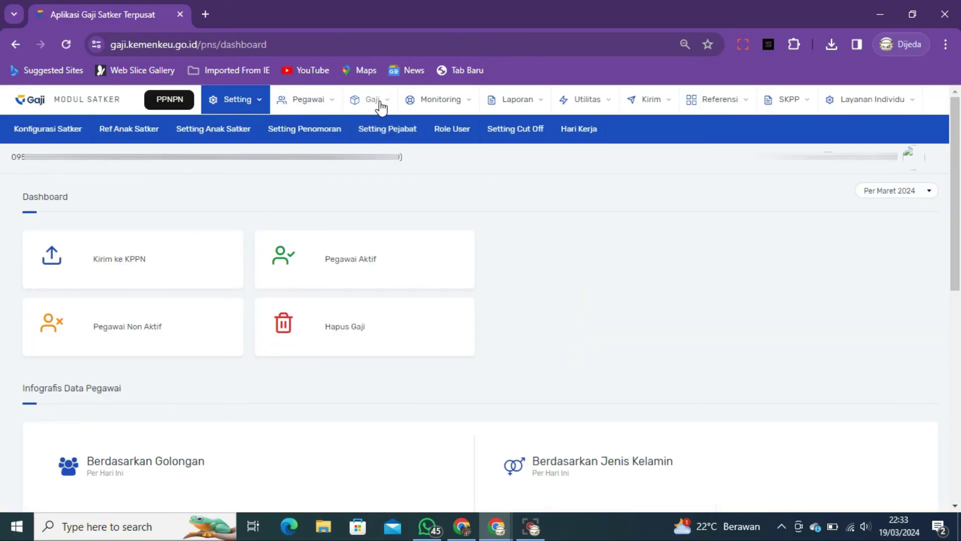
Step: Send the "THR TAHUN 2024 (BRI)" entry in Proses Gaji to the Penguji (PPK) and refresh the list
mouse_move(382, 108)
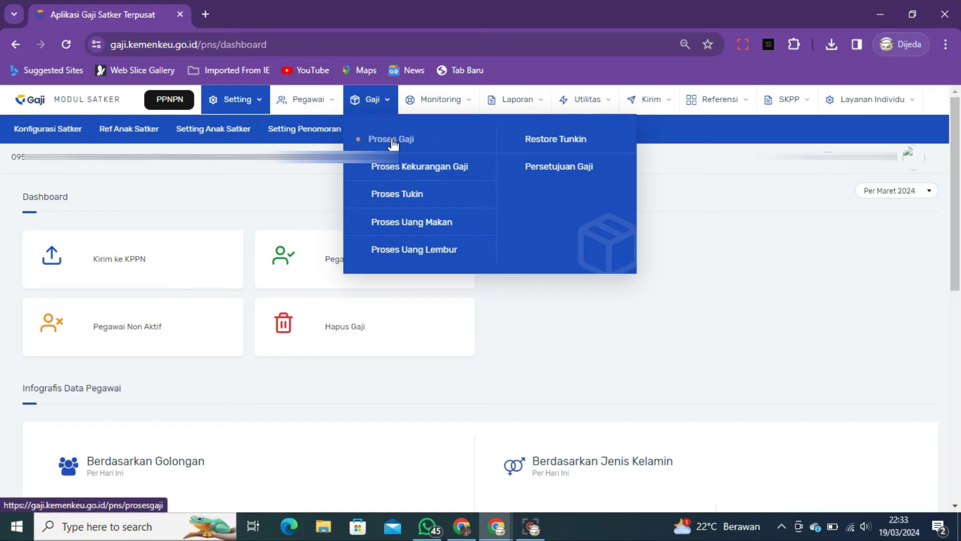
left_click(393, 141)
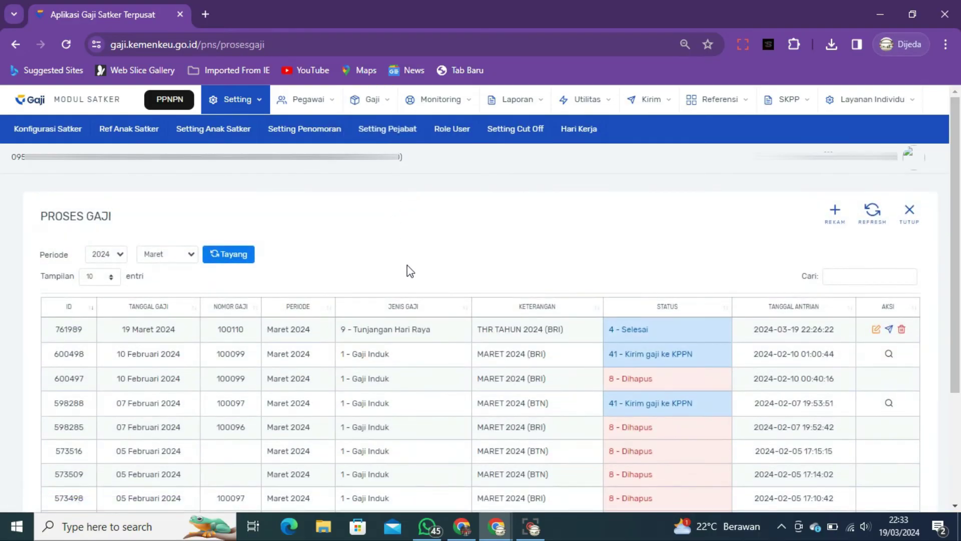
left_click(889, 329)
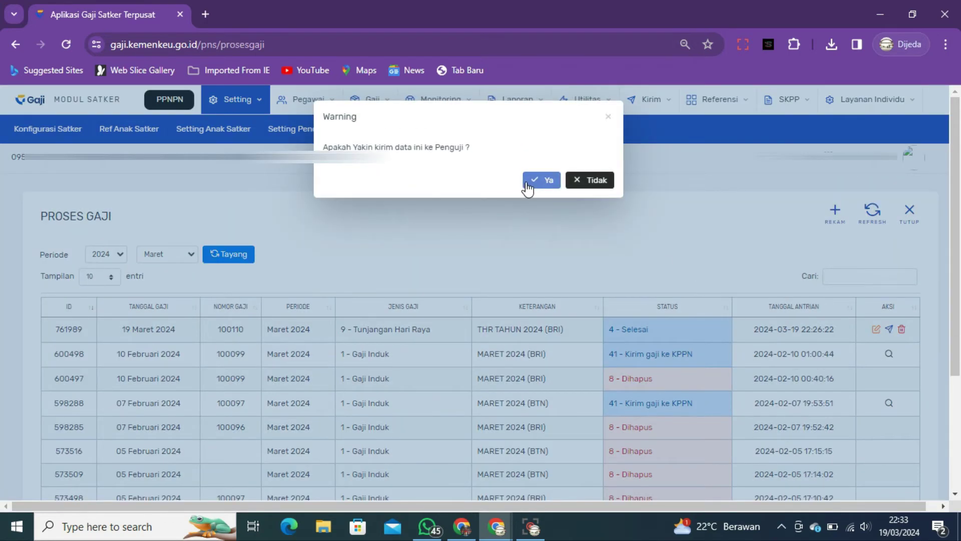
left_click(546, 181)
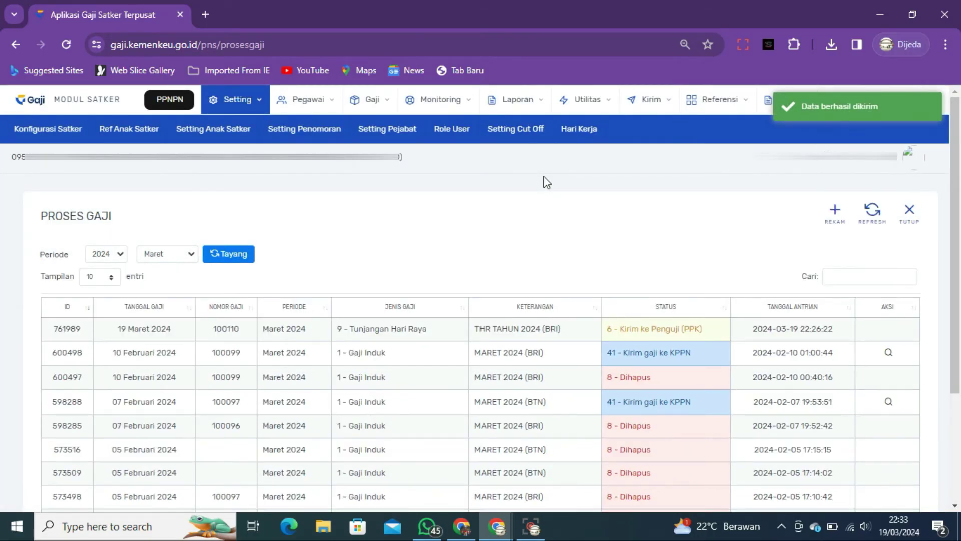
left_click(872, 210)
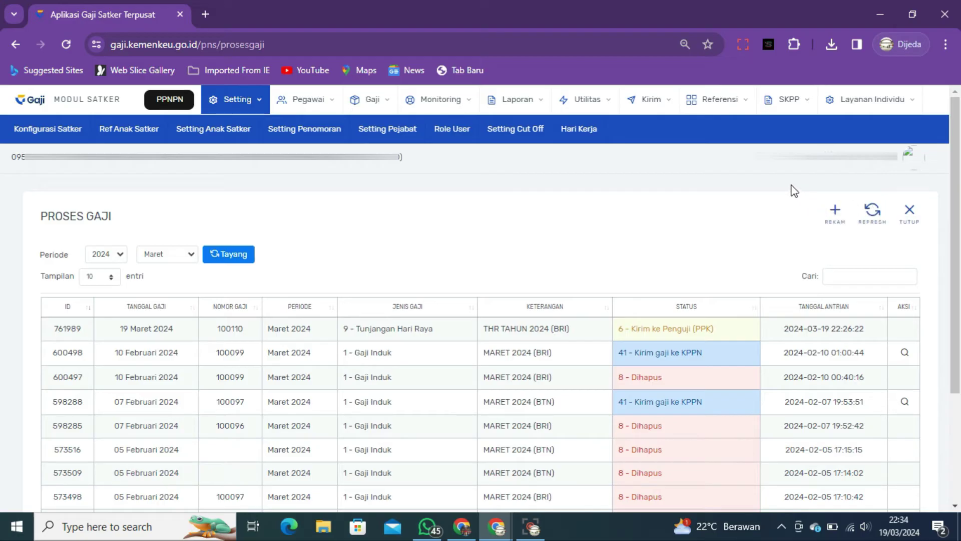
Step: Log out of the Operator/PPABP account and log in with the Penguji/PPK account
left_click(853, 172)
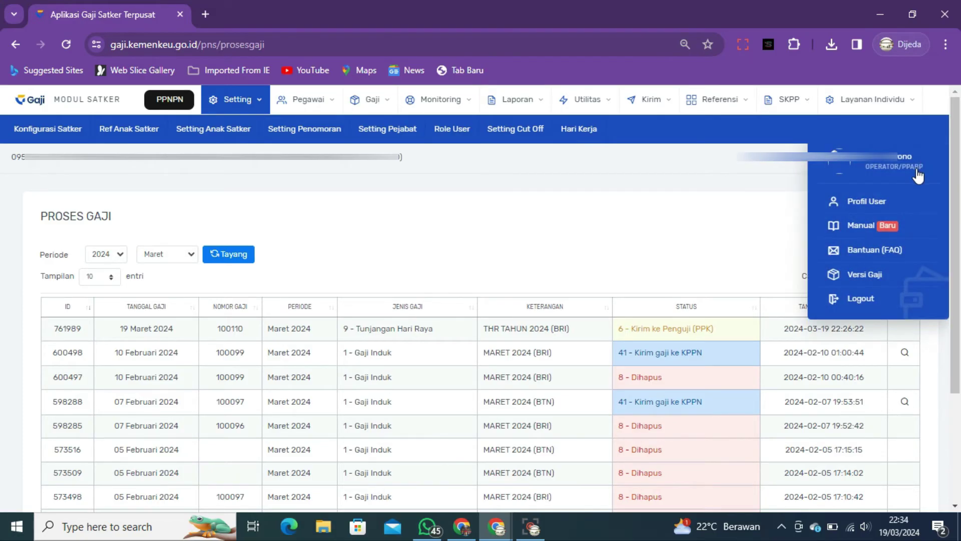
left_click(870, 298)
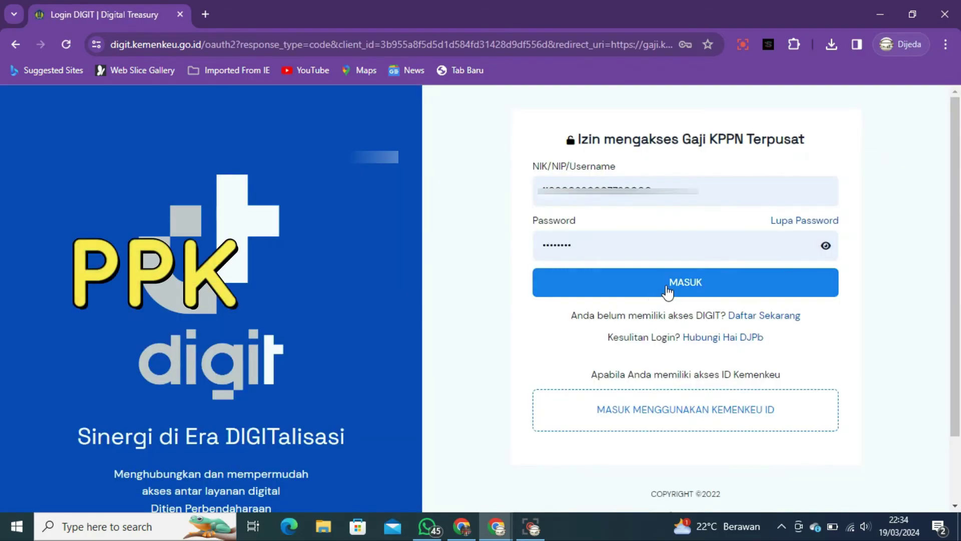
left_click(666, 286)
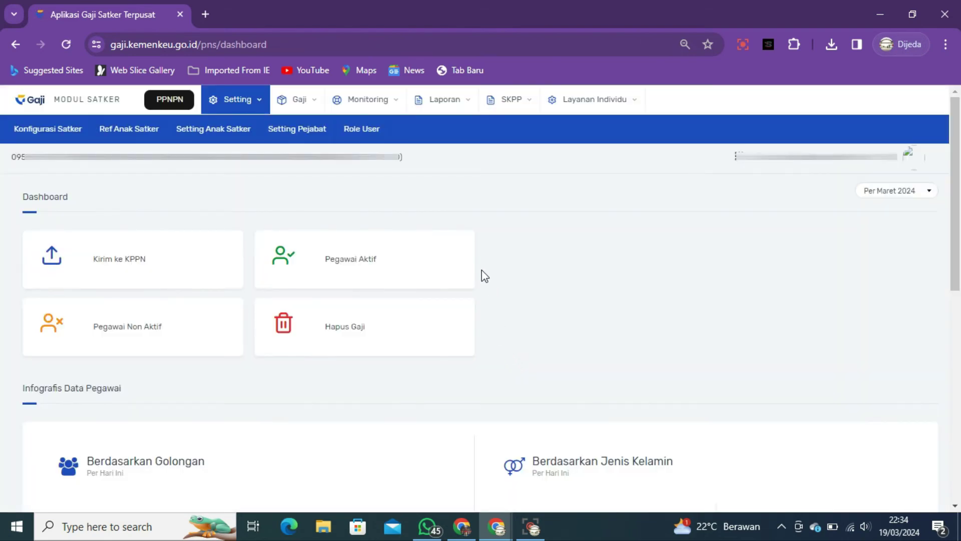
Step: Run the PPK salary check on the Tunjangan Hari Raya entry in Pengujian Gaji PPK/PPSPM and reload the list
left_click(310, 106)
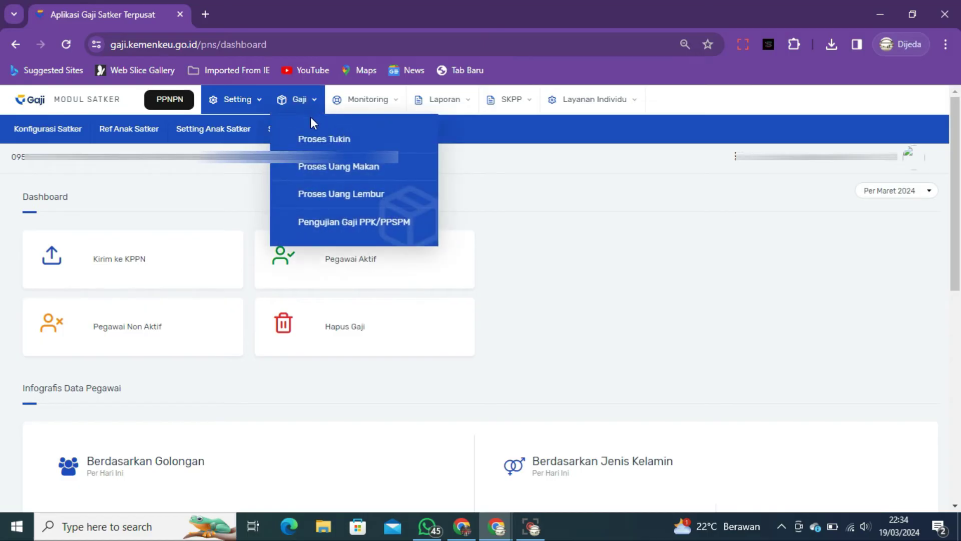
left_click(333, 223)
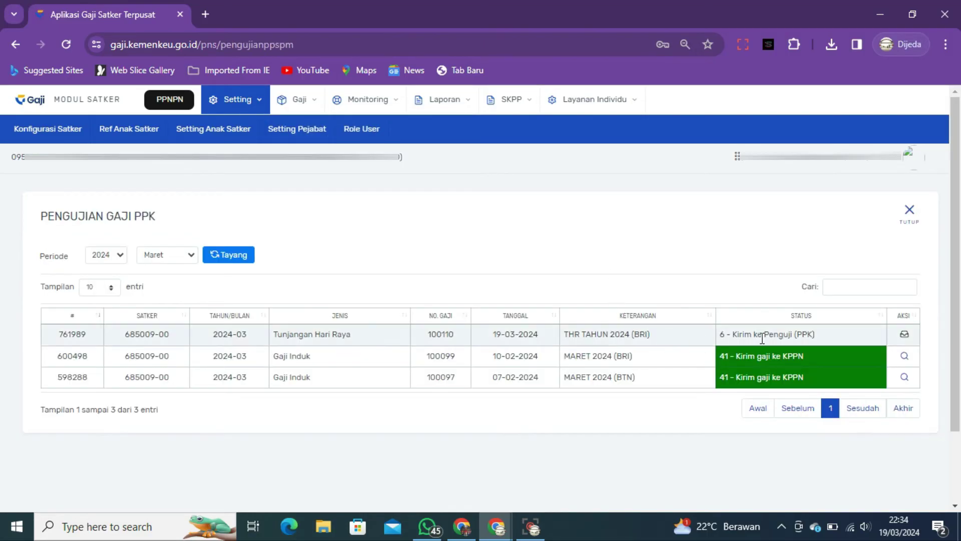
left_click(905, 335)
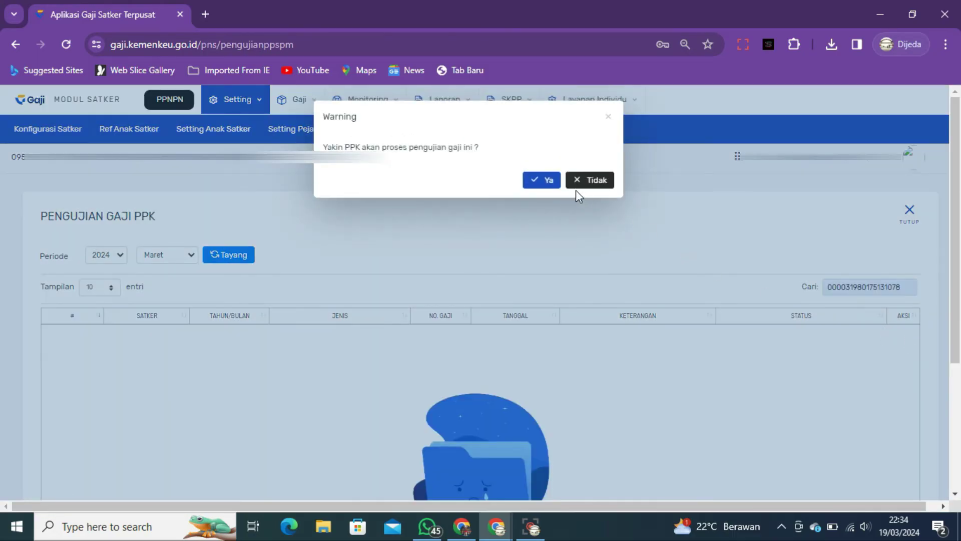
left_click(550, 183)
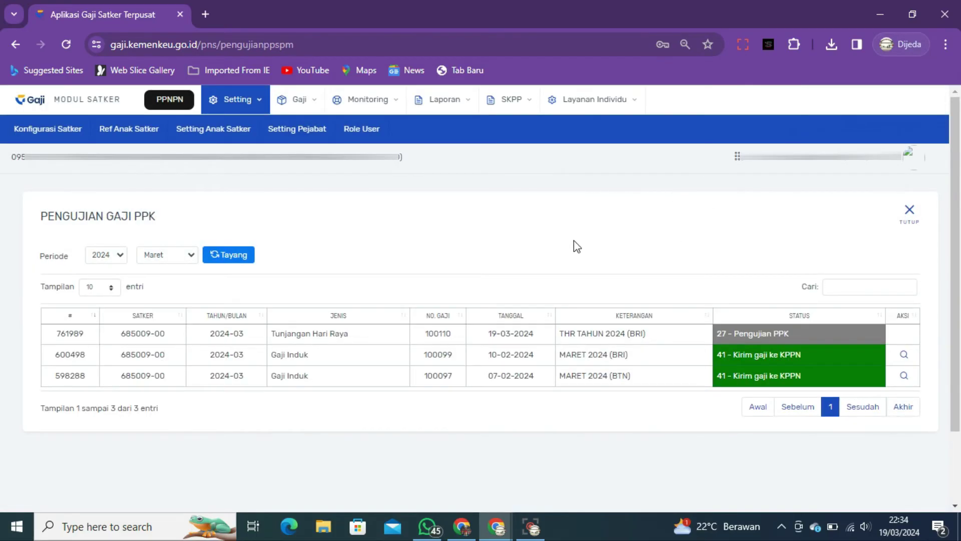
left_click(228, 255)
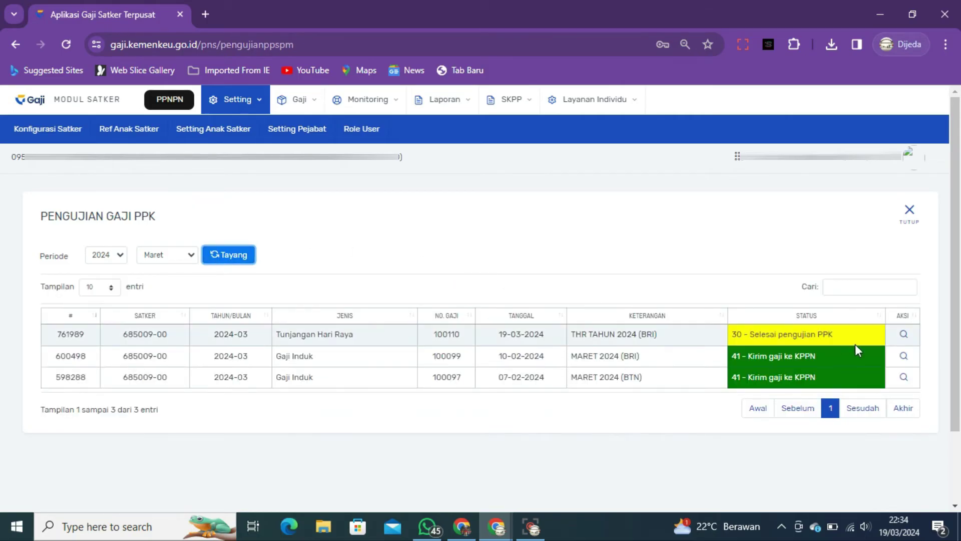
Step: Give PPK approval in the Tunjangan Hari Raya entry's check results and reload the list
left_click(904, 337)
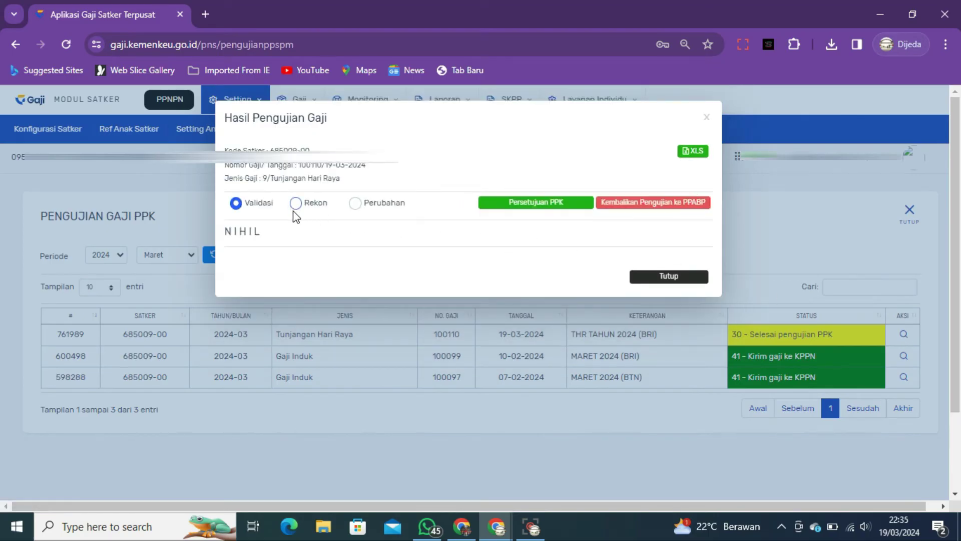
left_click(536, 202)
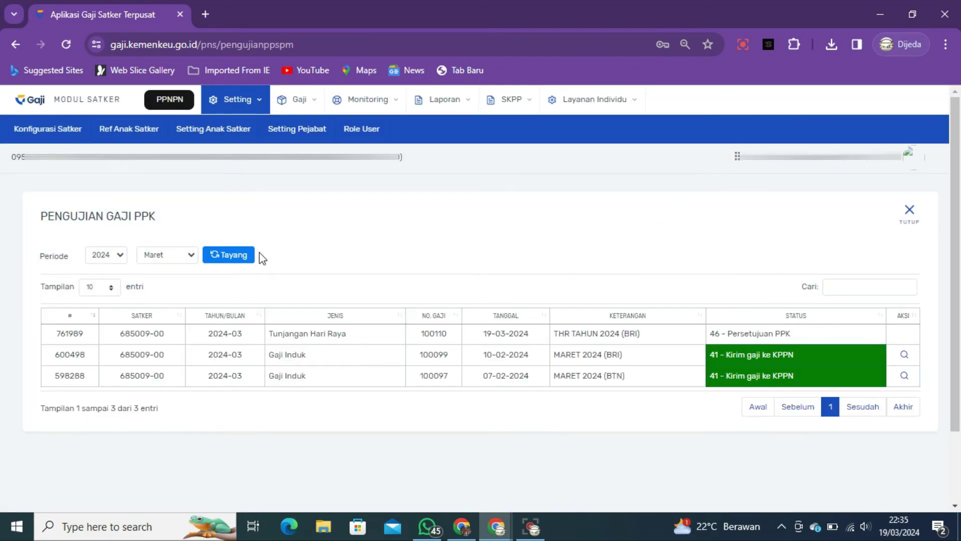
left_click(226, 258)
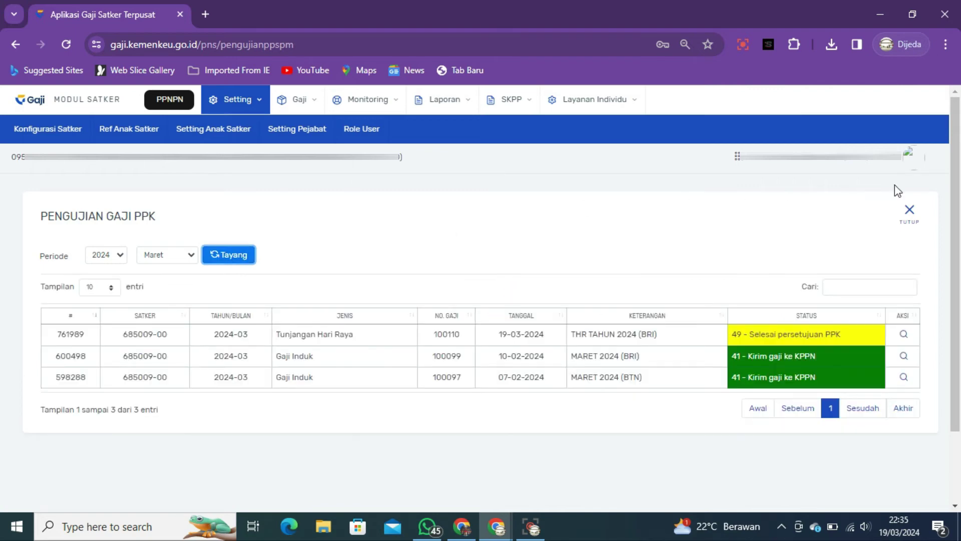
Step: Leave Pengujian Gaji PPK, log out of the Penguji/PPK account and log in with the PPSPM account
left_click(909, 210)
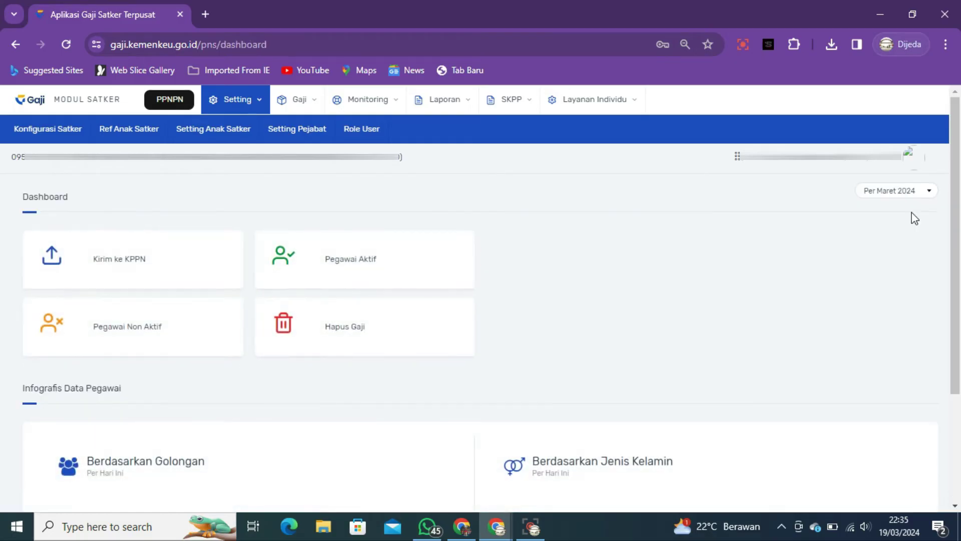
left_click(908, 163)
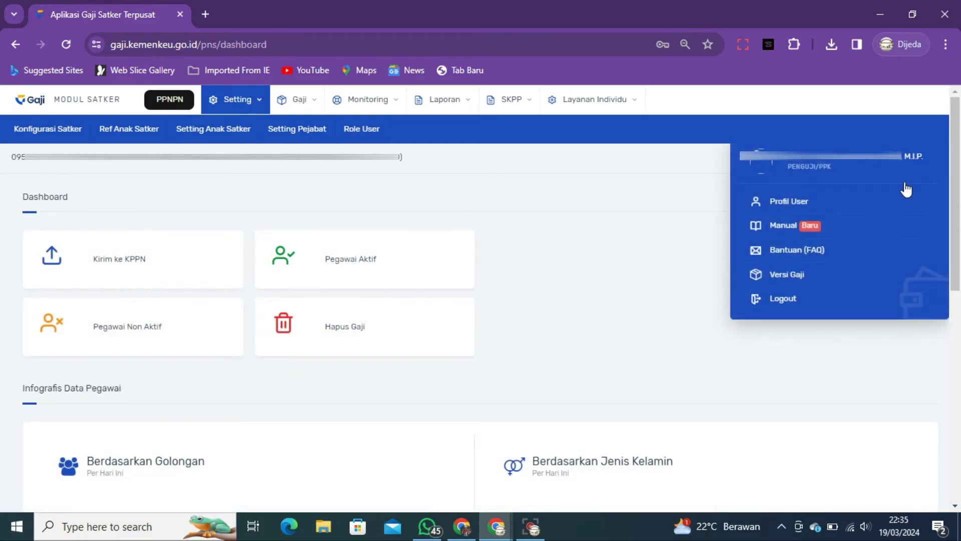
left_click(788, 298)
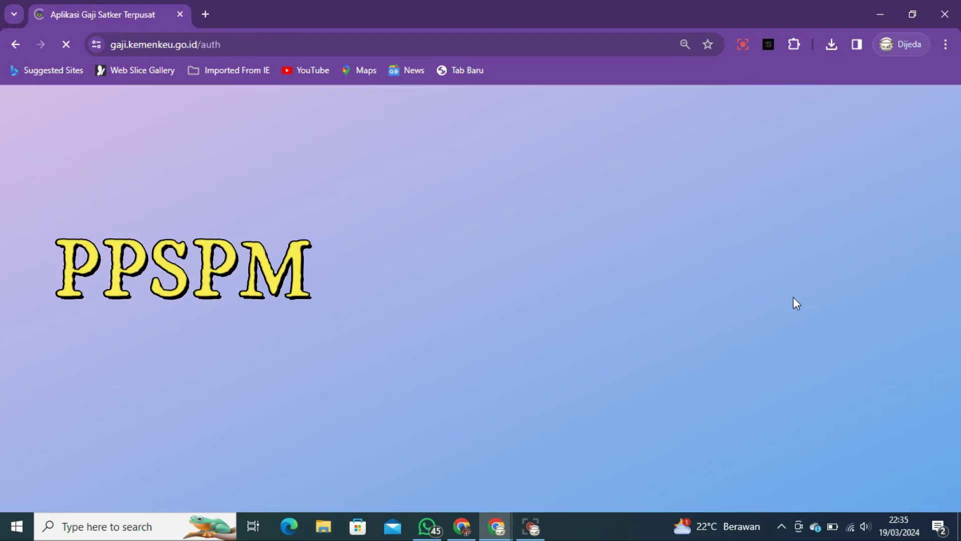
left_click(678, 287)
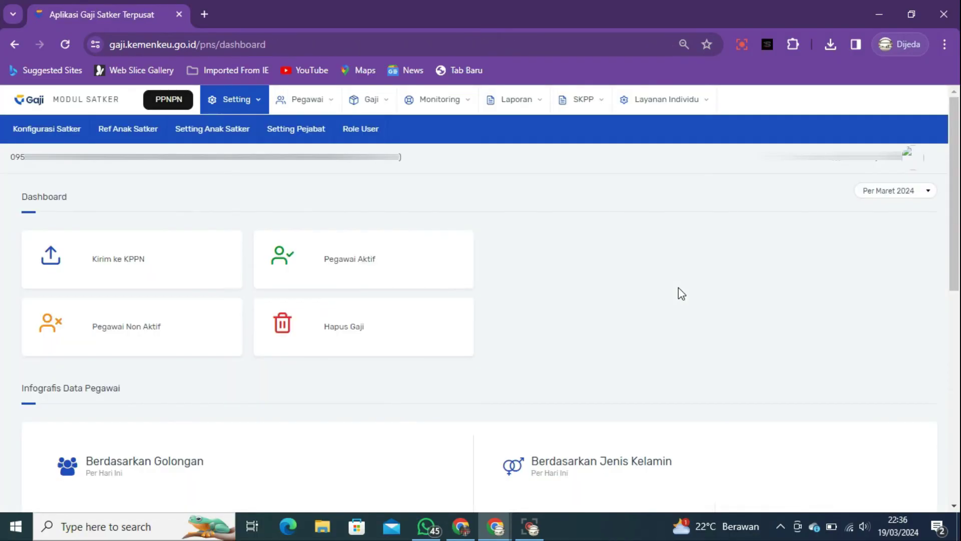
Step: Go to Pengujian Gaji PPK/PPSPM and clear the autofilled account number from the list's search filter
left_click(383, 109)
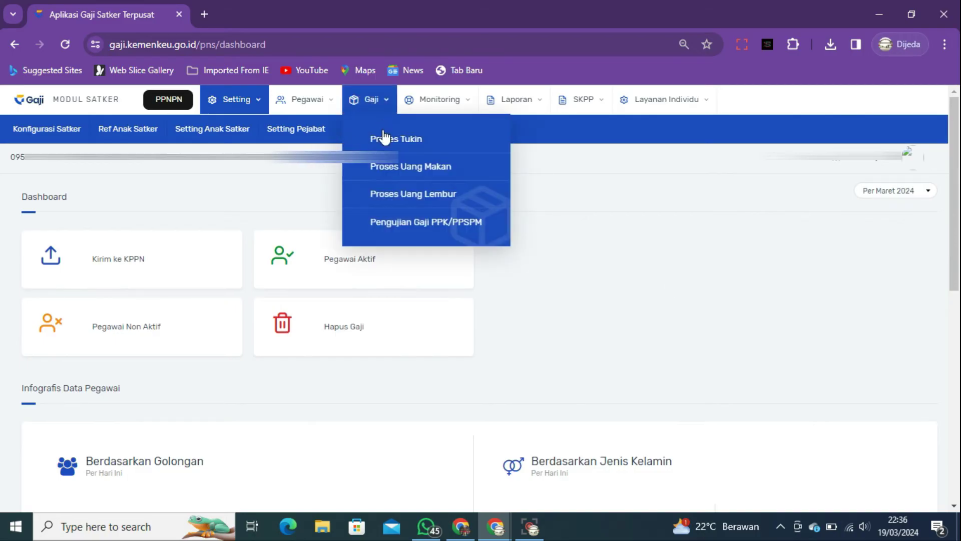
left_click(388, 221)
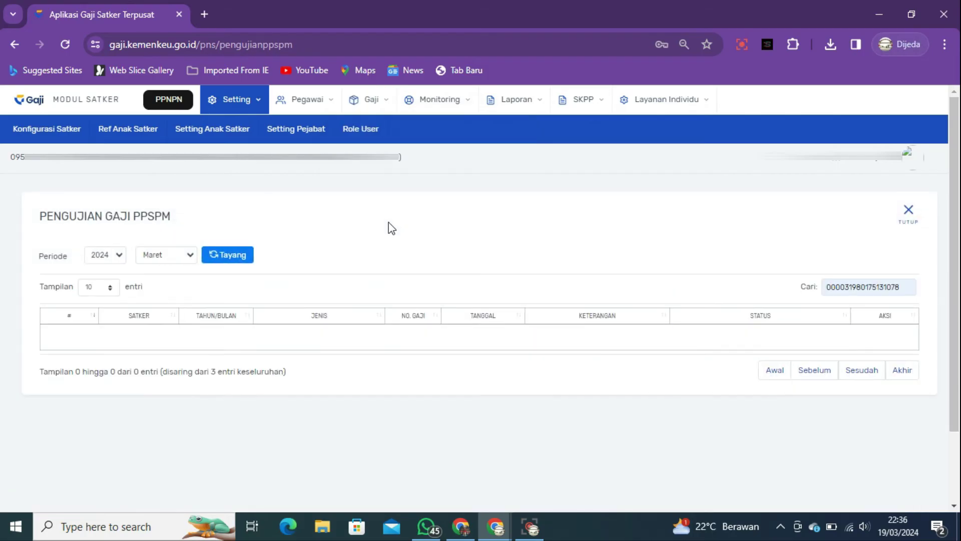
left_click(899, 282)
left_click_drag(902, 284, 809, 286)
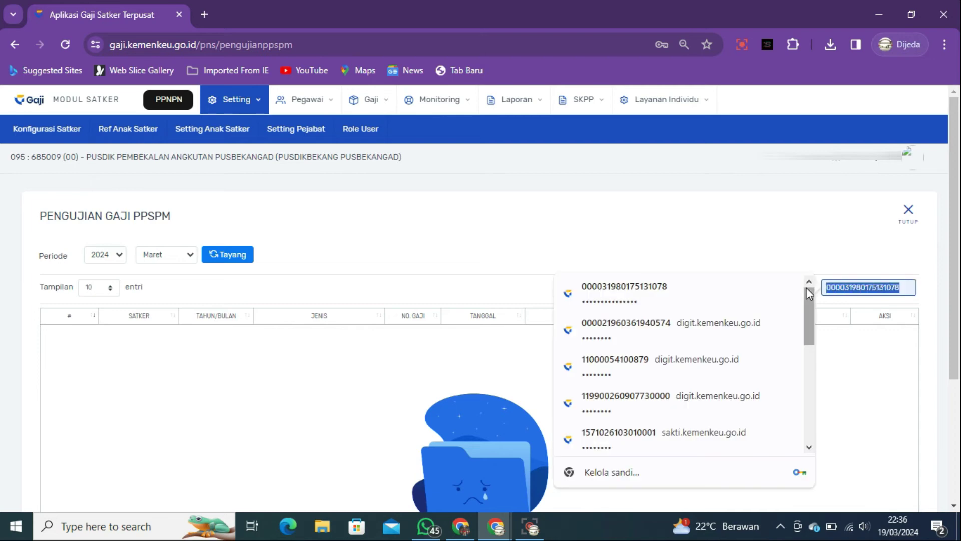
key("BackSpace")
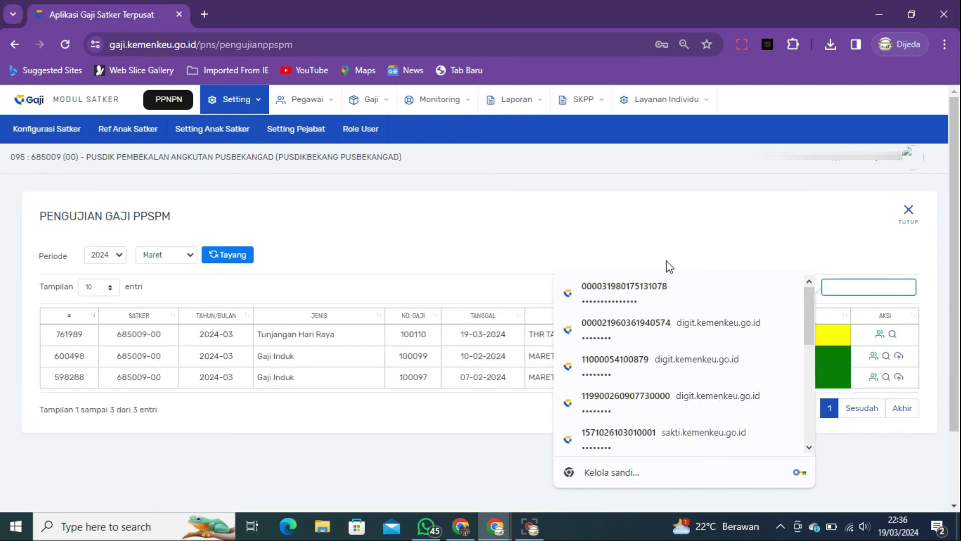
left_click(620, 242)
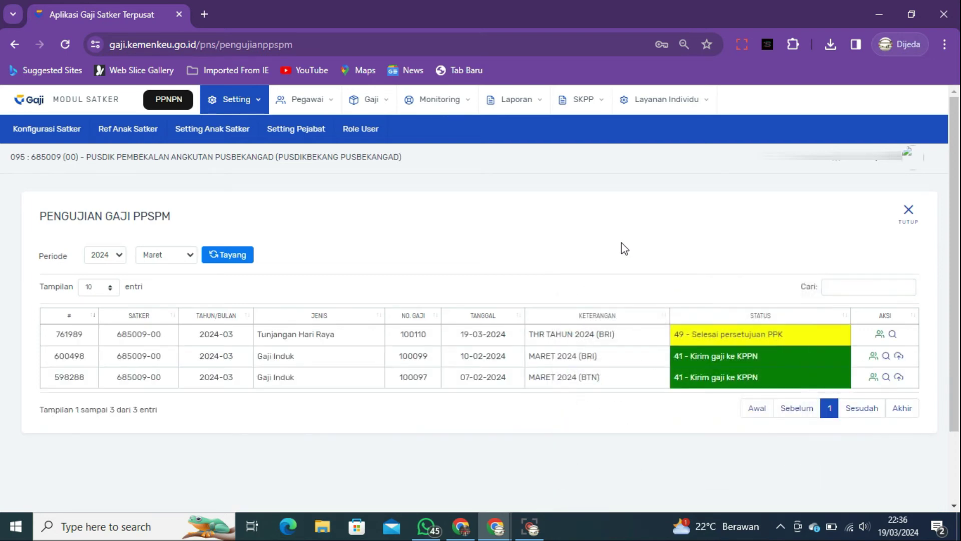
Step: Request the Daftar Perubahan Pegawai PDF for electronic signing of the Tunjangan Hari Raya entry and refresh the request list
left_click(880, 334)
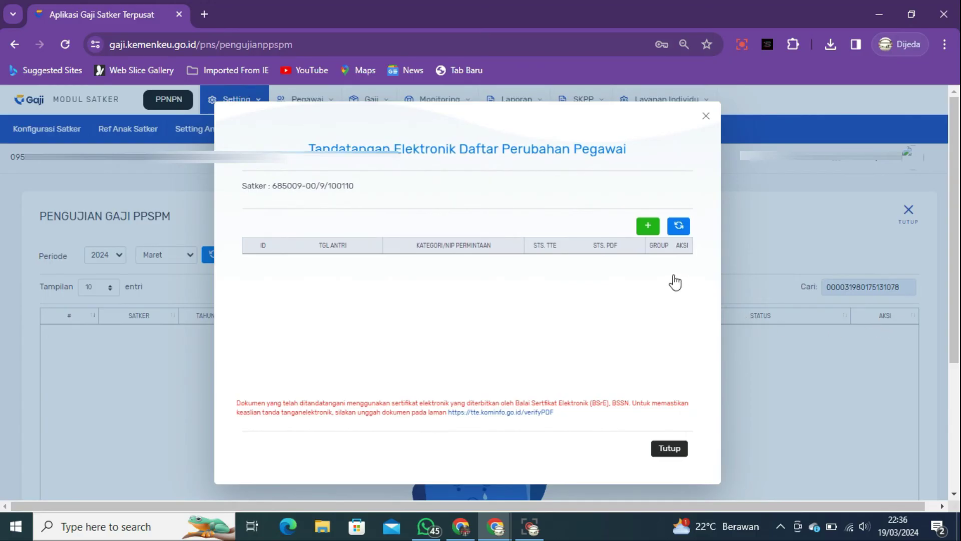
left_click(678, 228)
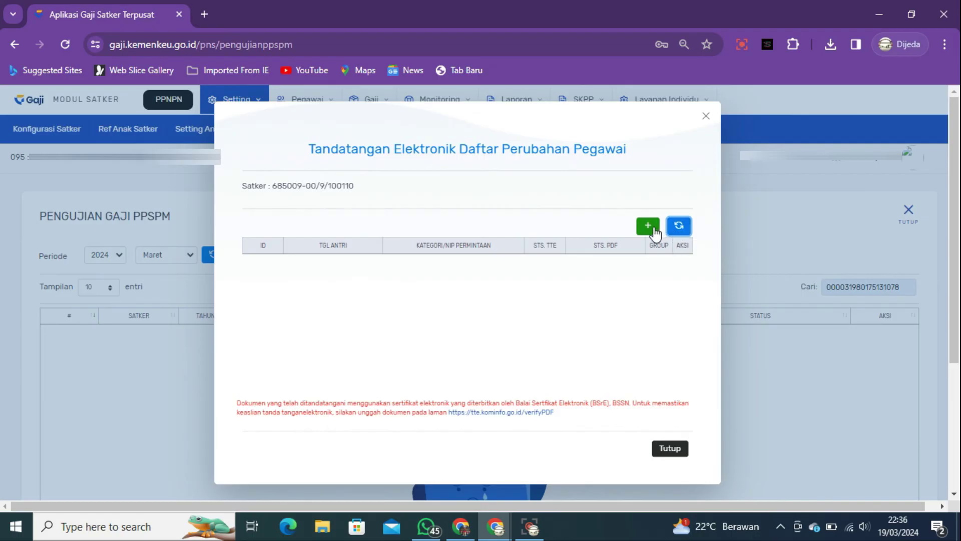
left_click(653, 230)
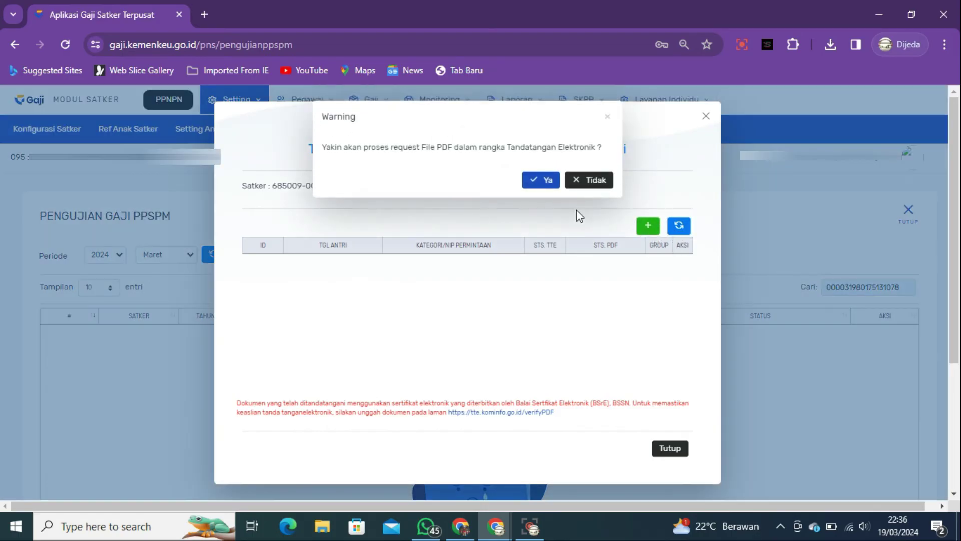
left_click(544, 182)
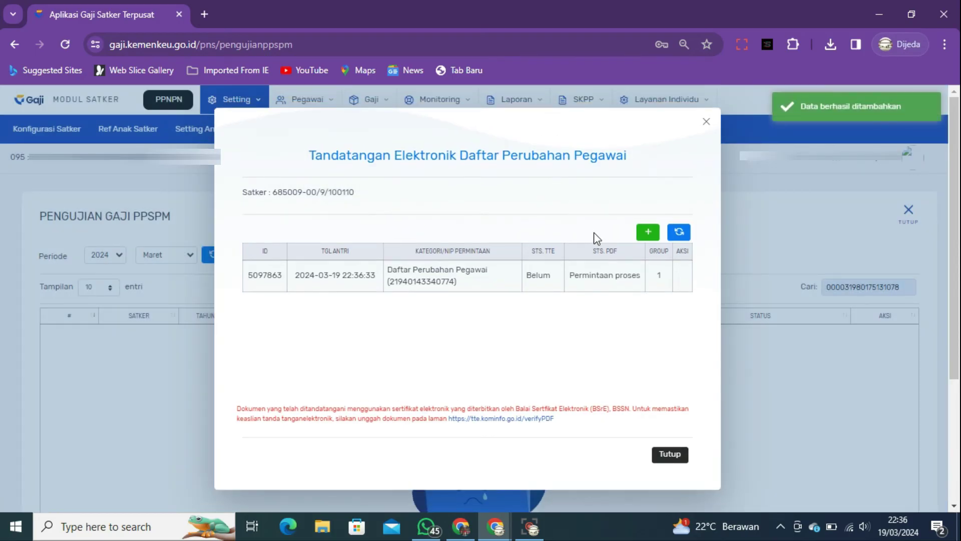
left_click(676, 240)
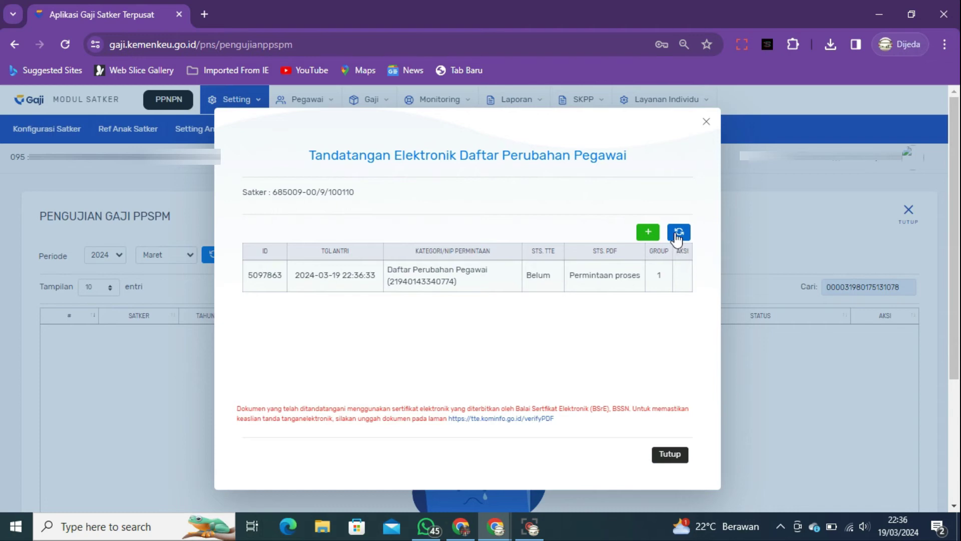
left_click(679, 235)
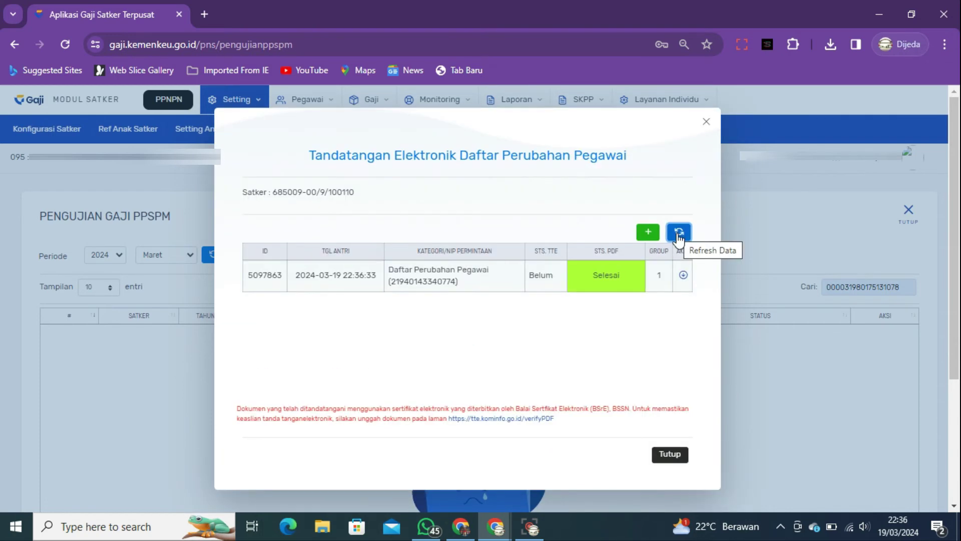
Step: Download the generated Daftar Perubahan Pegawai PDF into the THR_BRI folder and close the electronic signing window
left_click(683, 276)
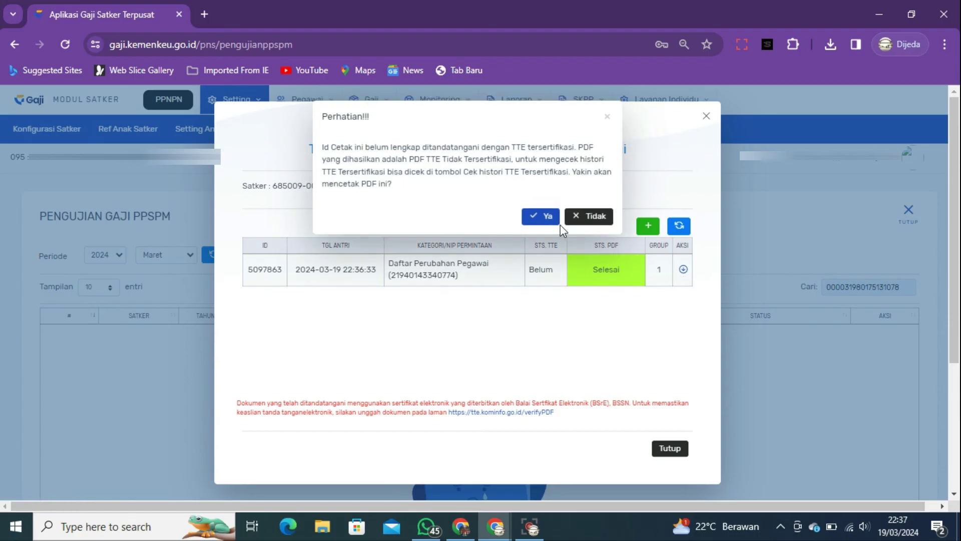
left_click(548, 218)
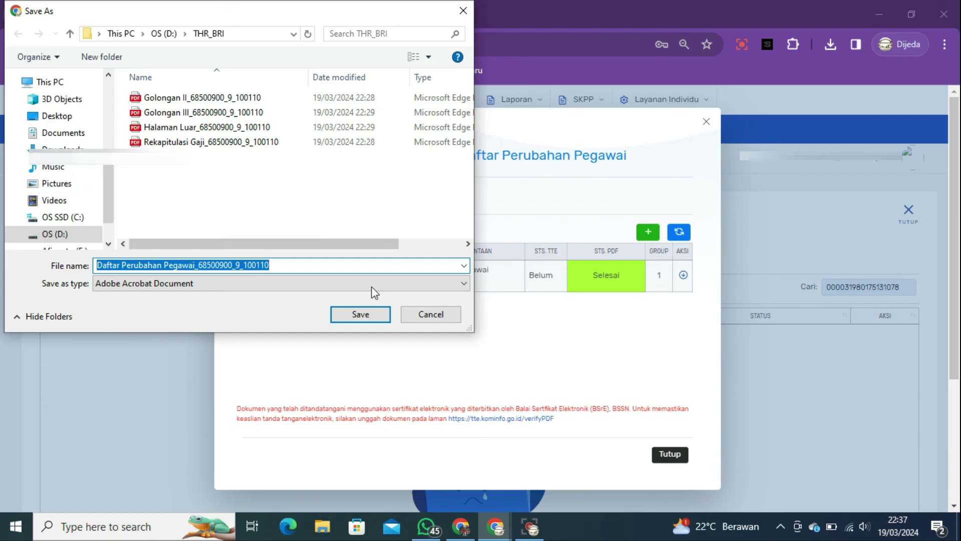
left_click(362, 315)
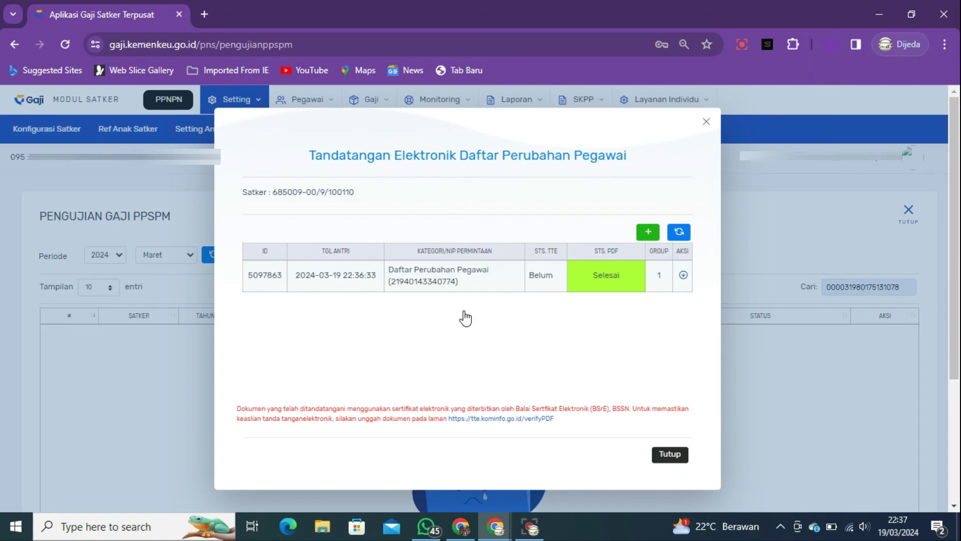
left_click(671, 460)
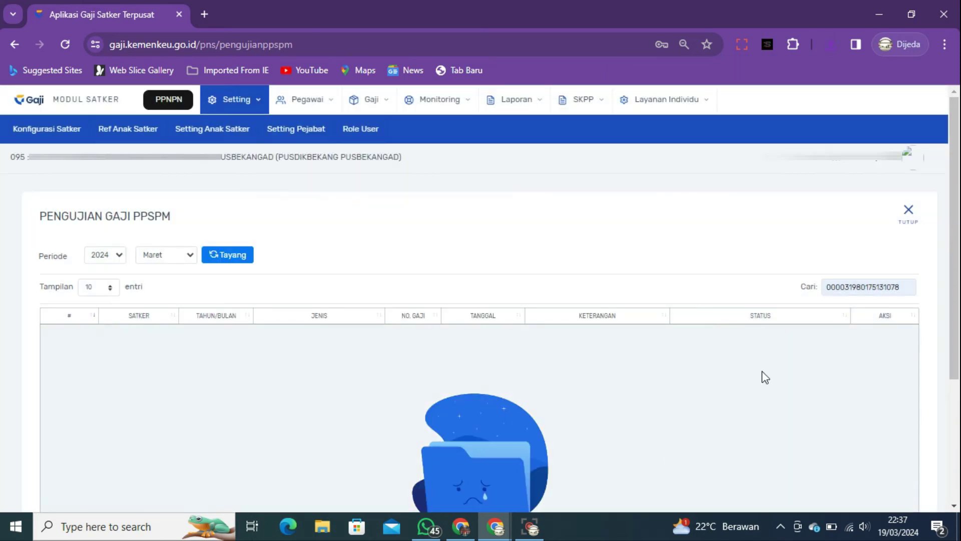
Step: Clear the autofilled account number from the search filter and recheck the Tunjangan Hari Raya entry's electronic signing requests
left_click_drag(908, 286, 816, 289)
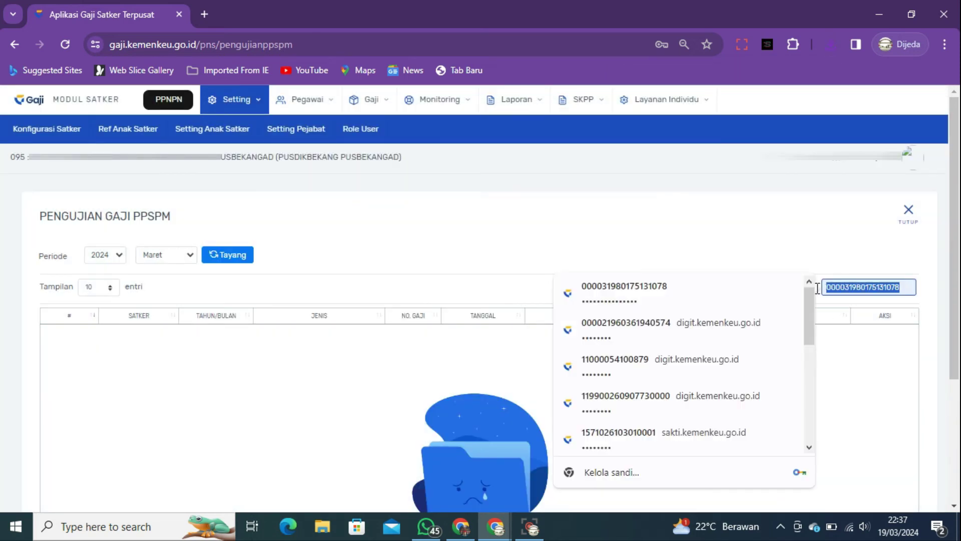
key("BackSpace")
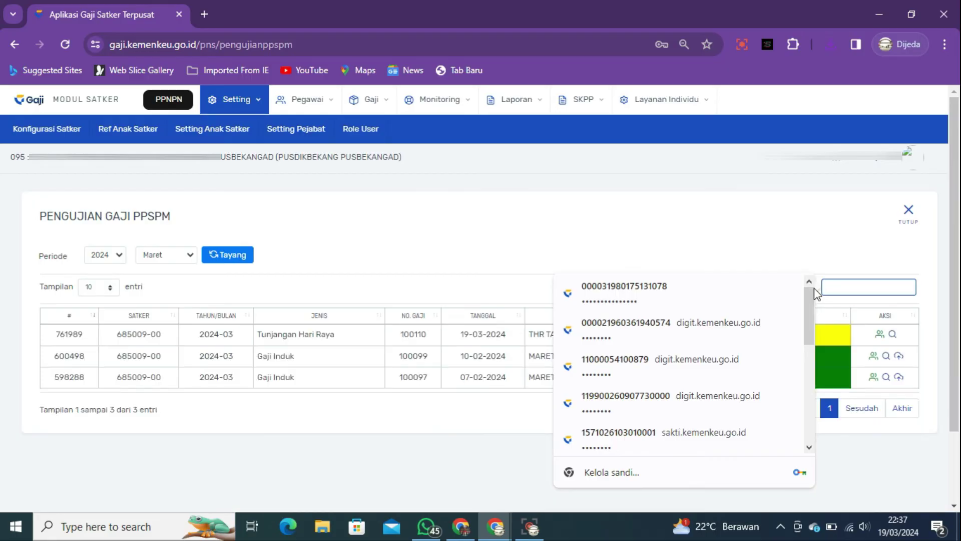
left_click(784, 251)
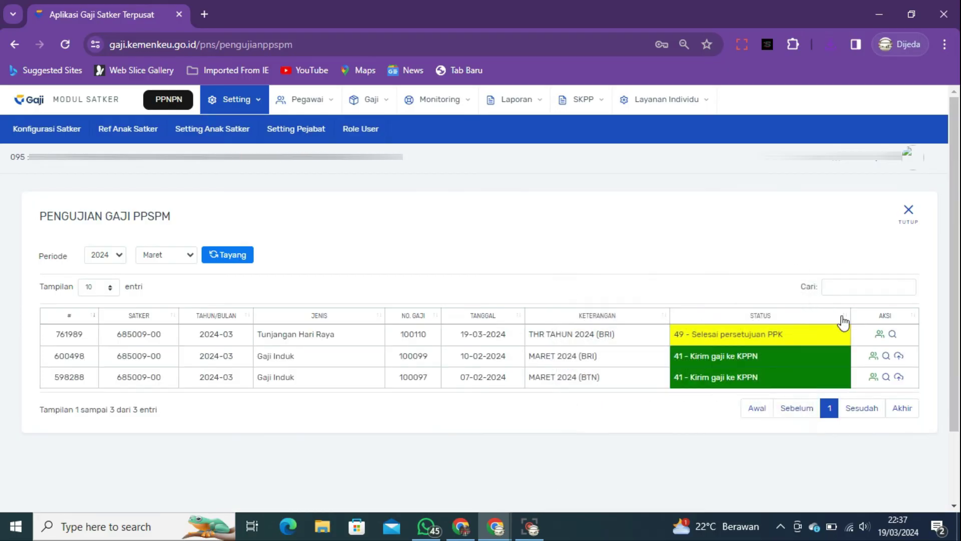
left_click(880, 335)
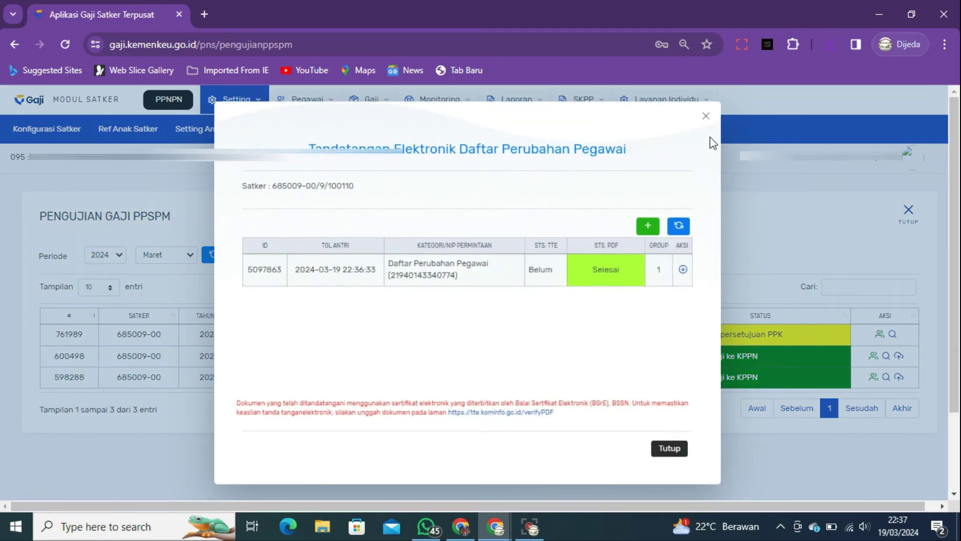
left_click(704, 117)
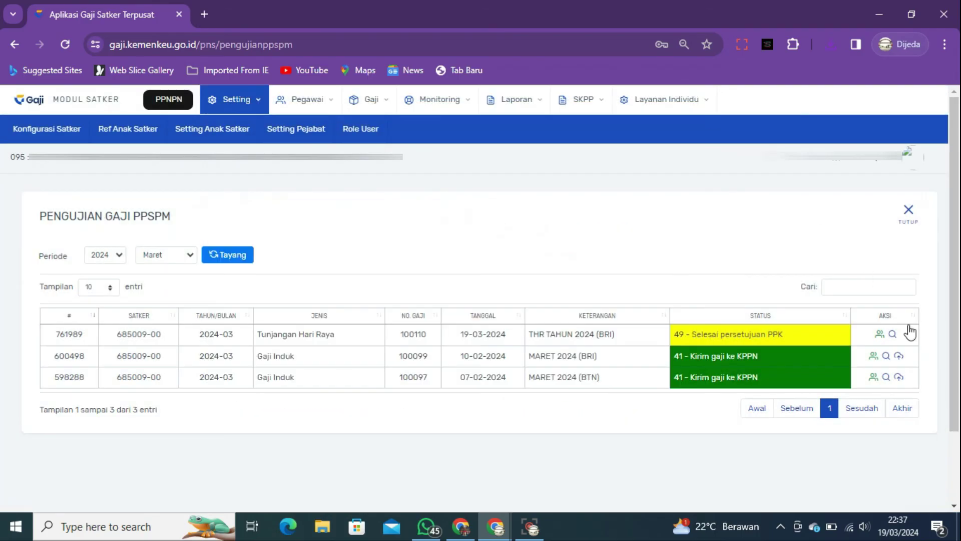
Step: Give PPSPM approval in the Tunjangan Hari Raya entry's check results and reload the list
left_click(892, 334)
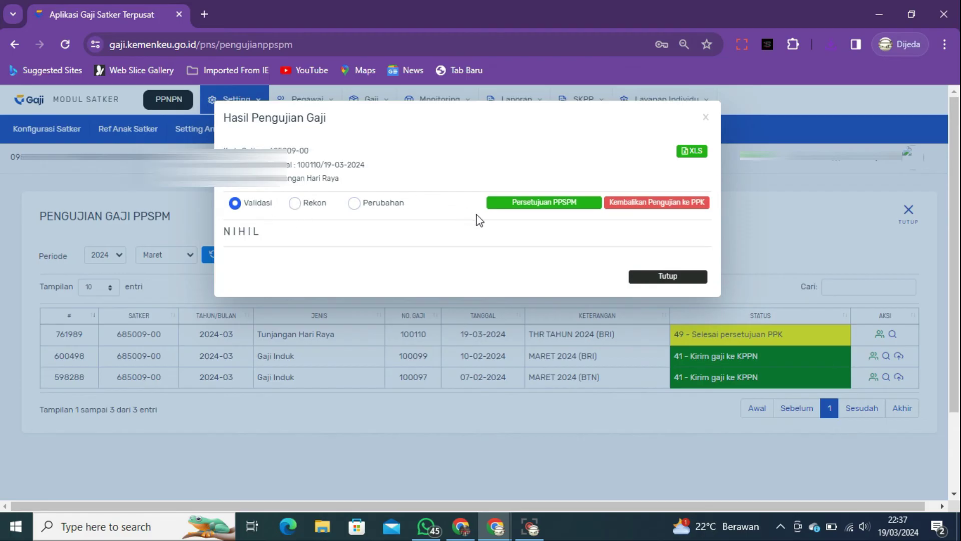
left_click(539, 206)
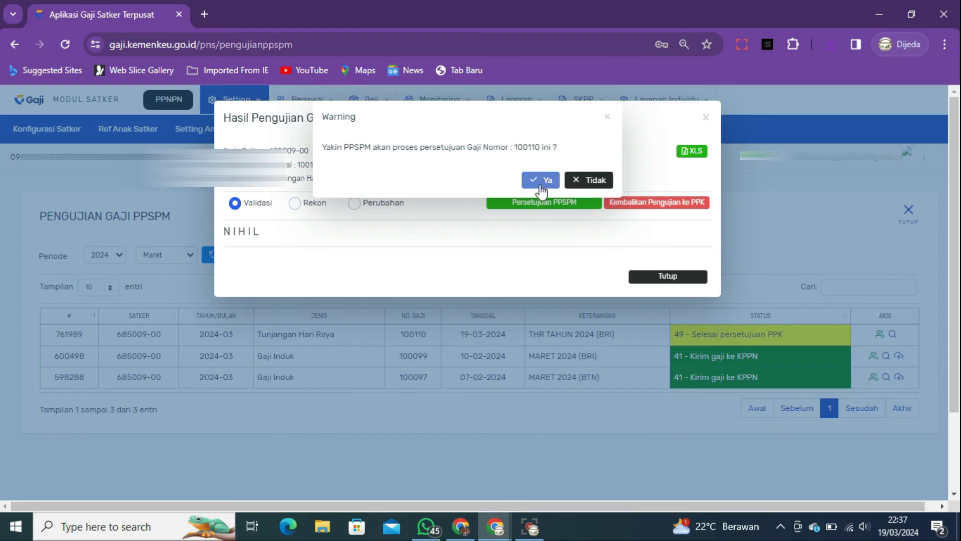
left_click(543, 183)
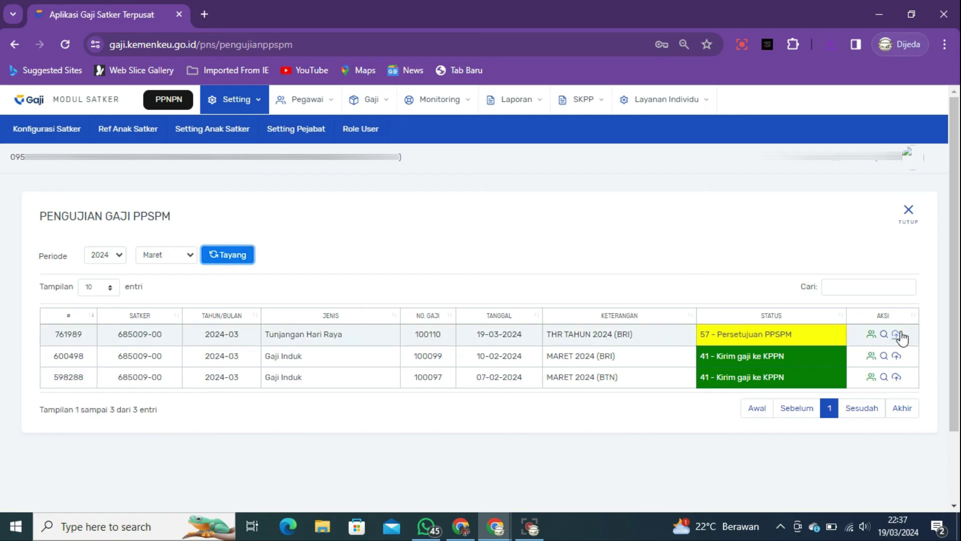
Step: Request a new Daftar Perubahan Pegawai PDF for the PPSPM-approved Tunjangan Hari Raya entry and refresh until it is processed
left_click(872, 334)
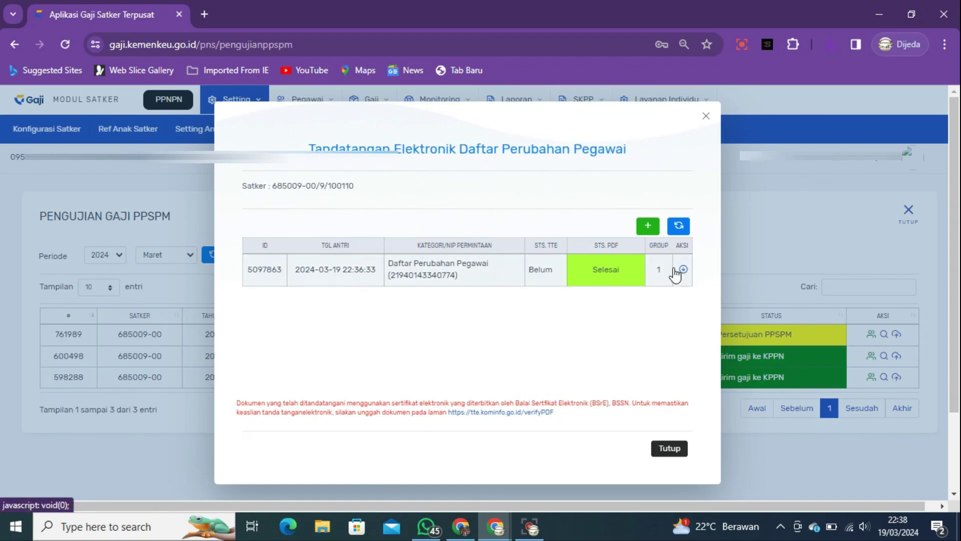
left_click(651, 229)
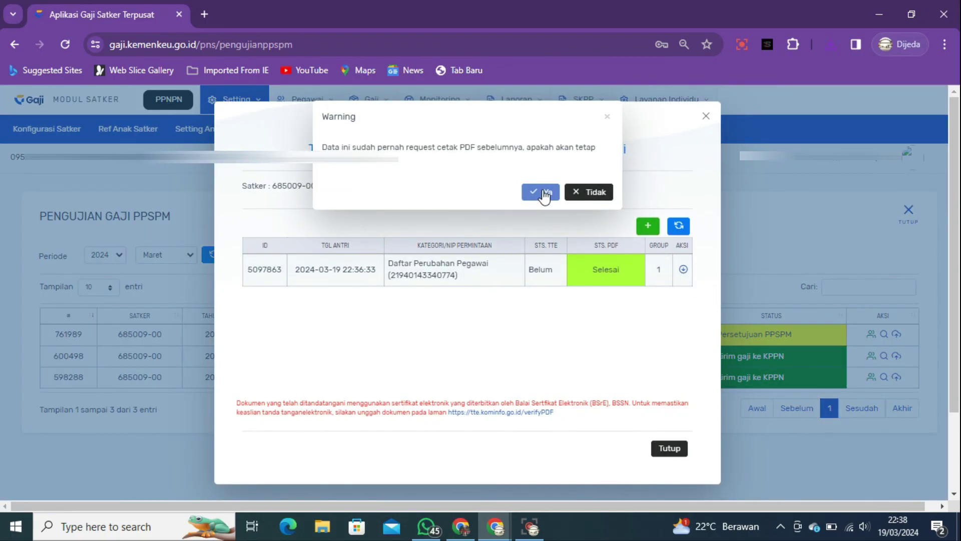
left_click(544, 197)
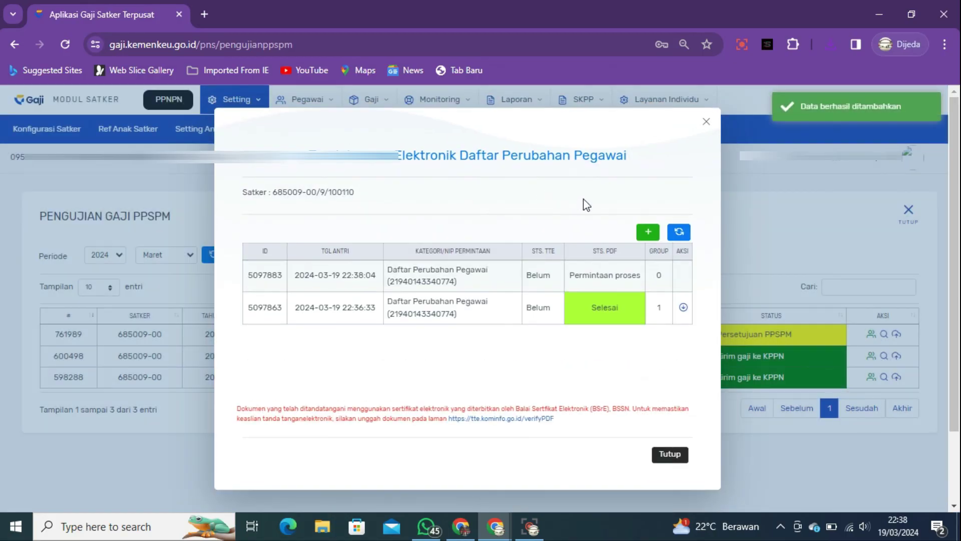
left_click(679, 233)
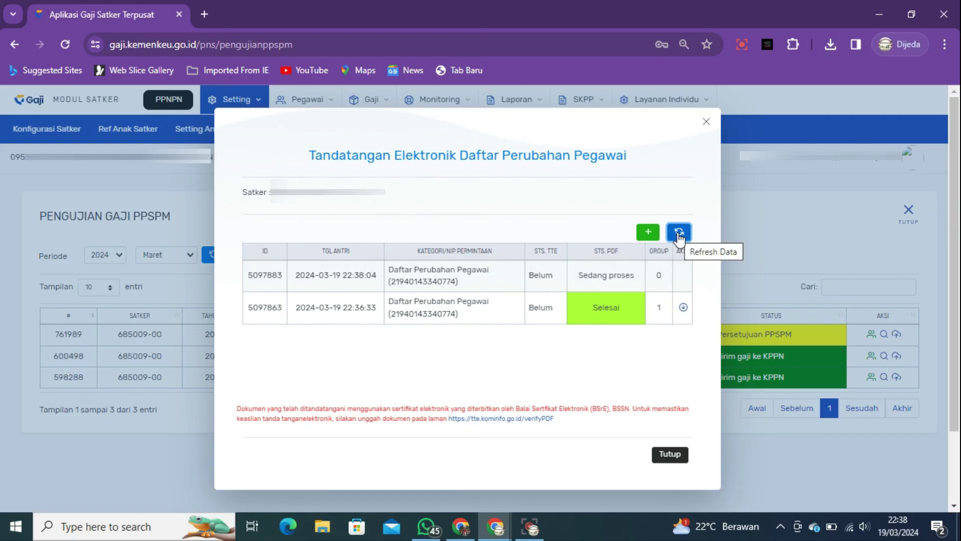
left_click(679, 232)
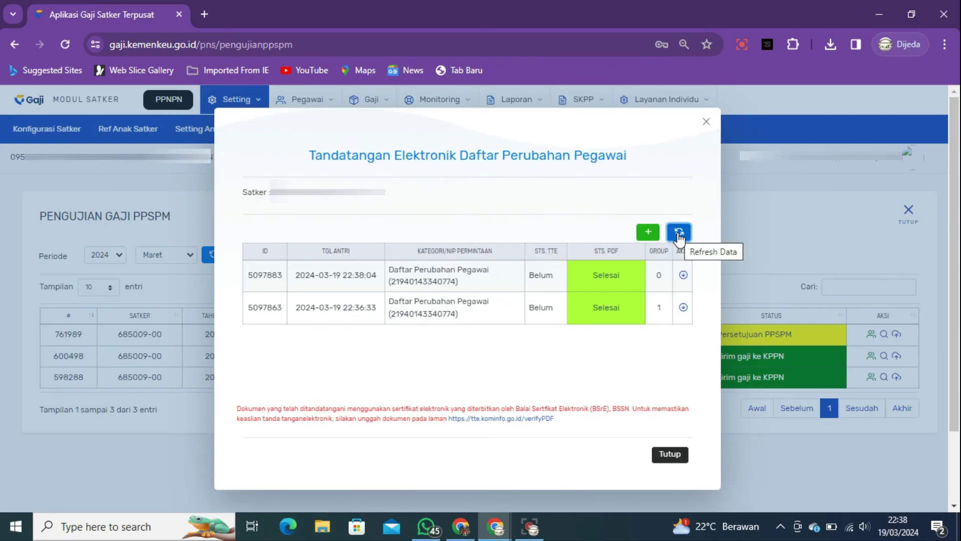
Step: Save the newest Daftar Perubahan Pegawai PDF as a second copy in THR_BRI and close the electronic signing window
left_click(683, 276)
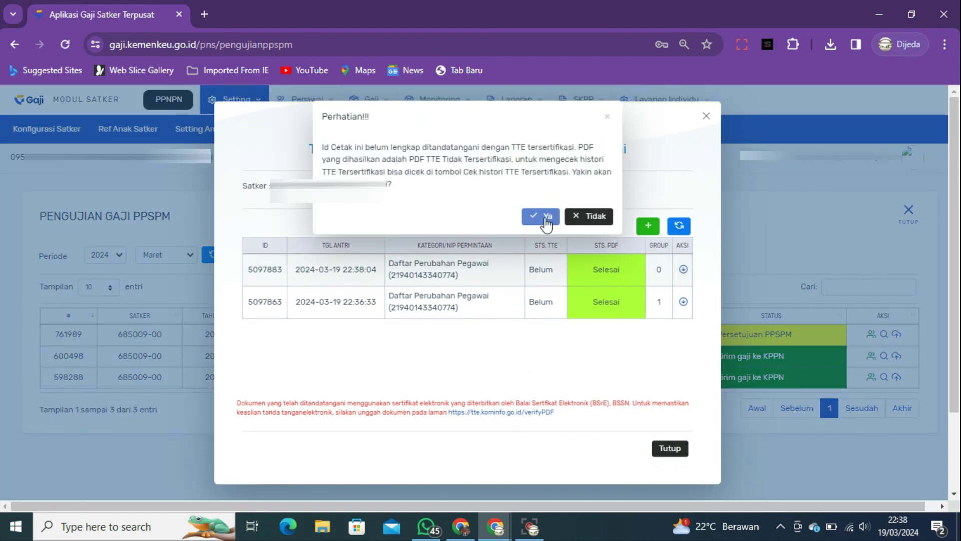
left_click(545, 219)
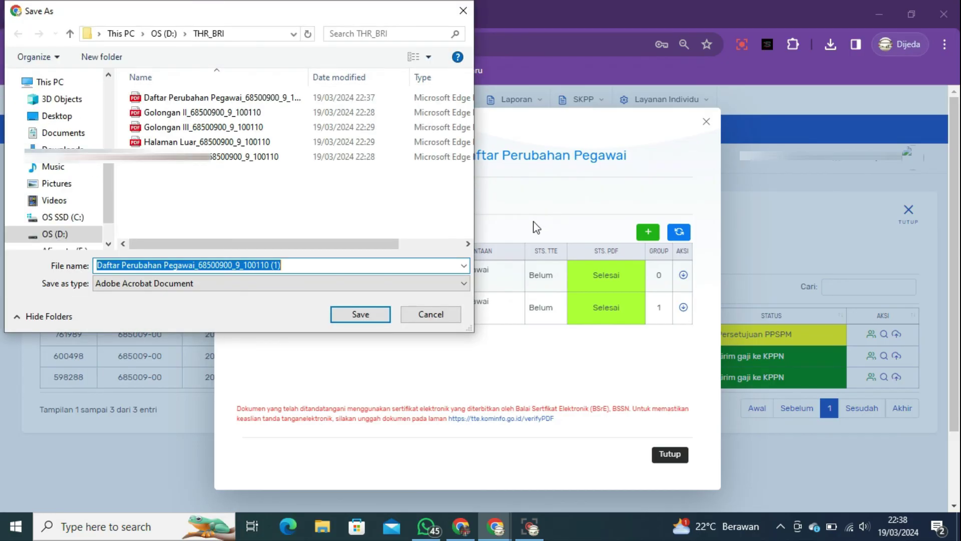
left_click(365, 318)
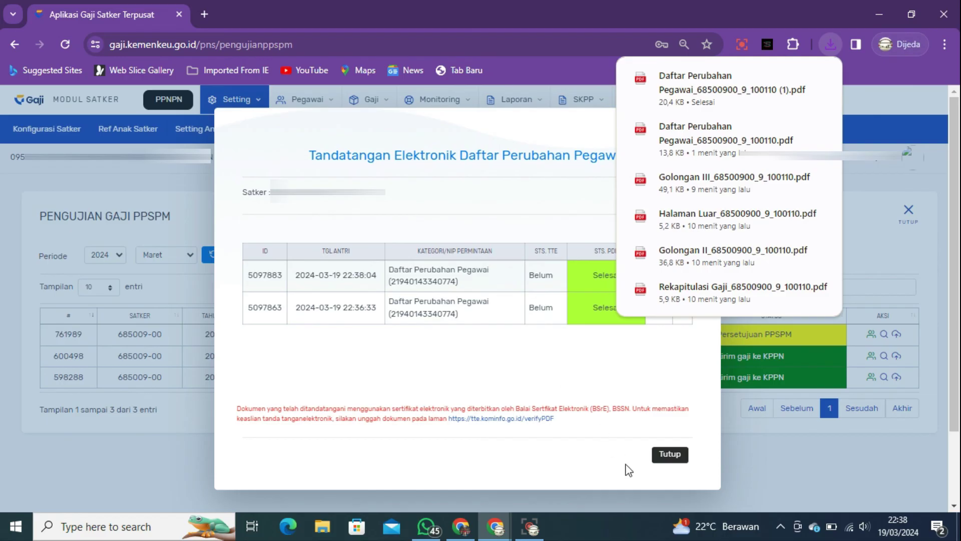
left_click(679, 457)
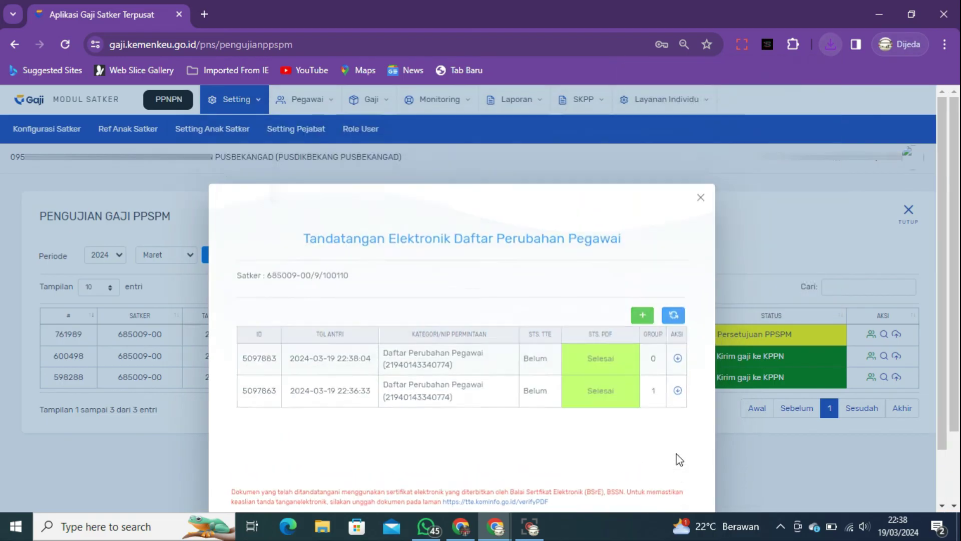